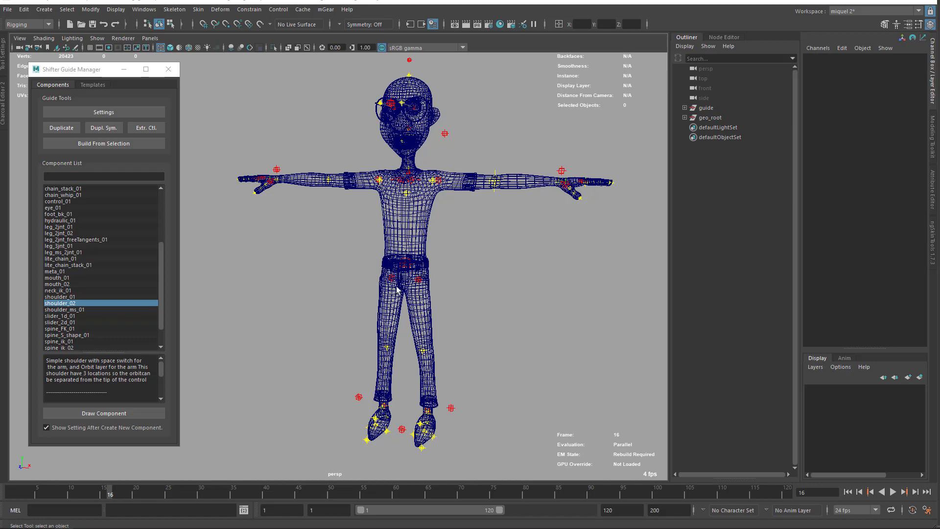
Build a test rig from the neck guide's root, neck_C0_root, and move the build log off the character.
scroll(413, 226, "up", 5)
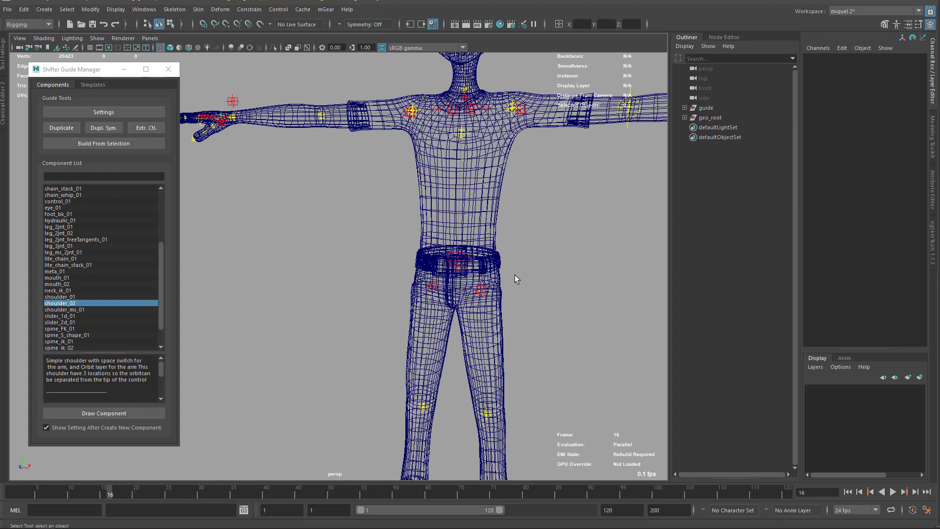
left_click(408, 221)
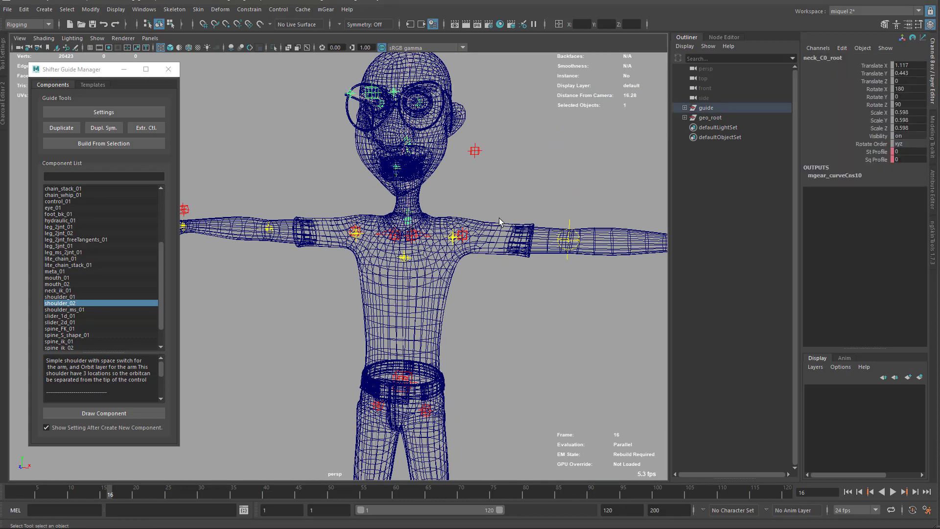
left_click_drag(500, 222, 512, 204, "alt")
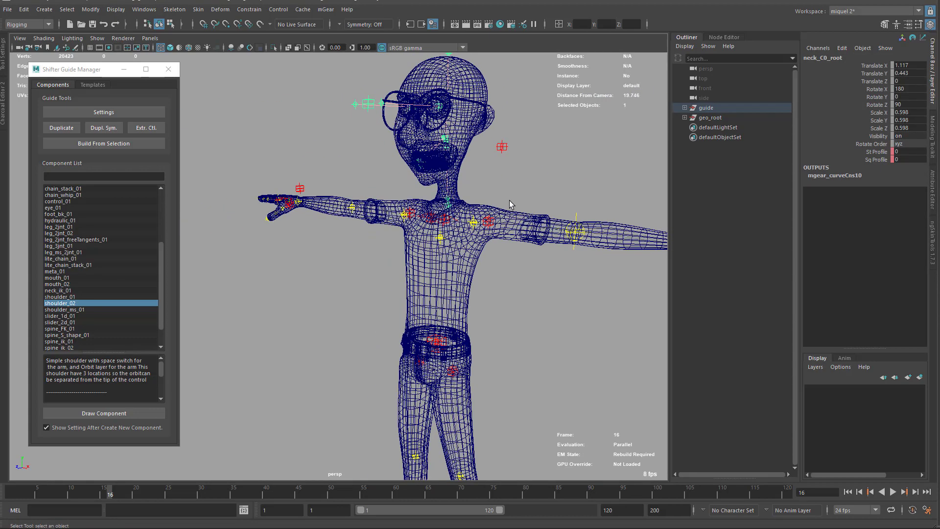
left_click(103, 144)
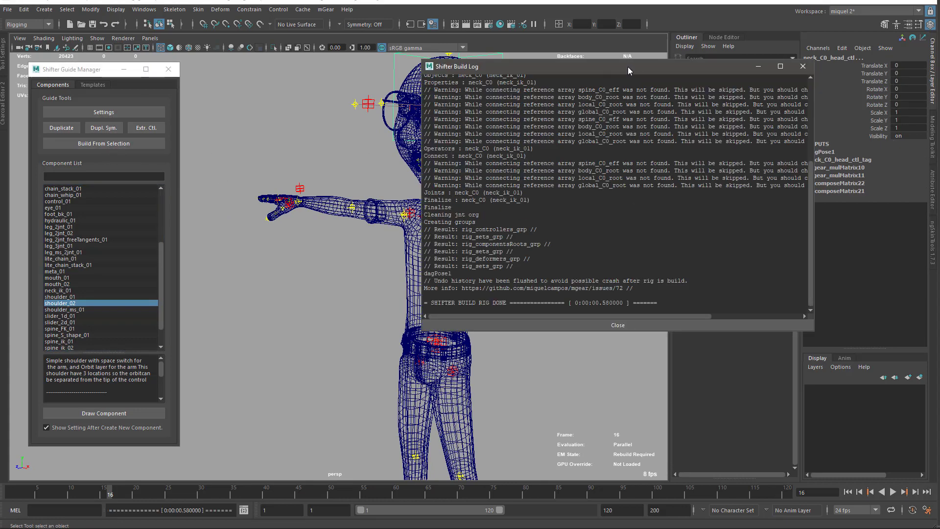
left_click_drag(629, 68, 792, 94)
Select the built neck IK control with the Move tool and examine its axis orientation around the head.
left_click_drag(510, 169, 452, 179, "alt")
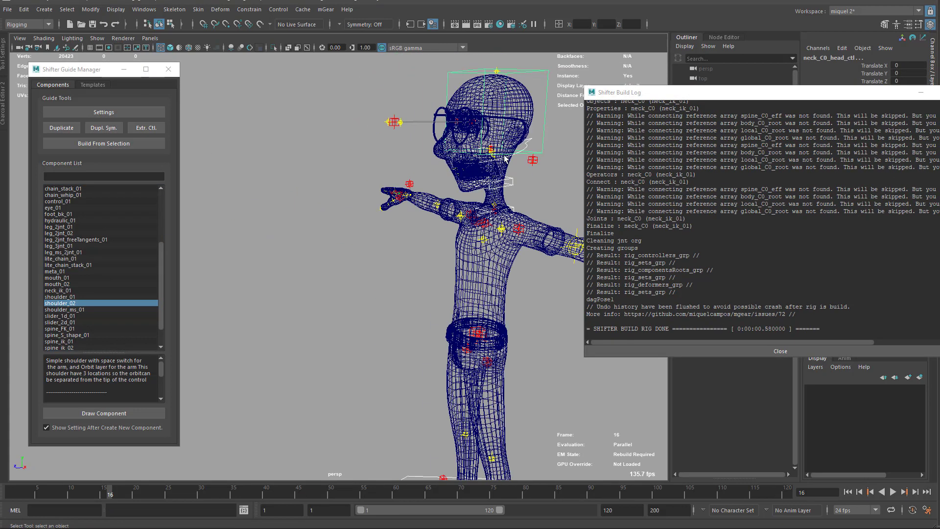
left_click(529, 150)
left_click_drag(522, 153, 466, 160, "alt")
key("w")
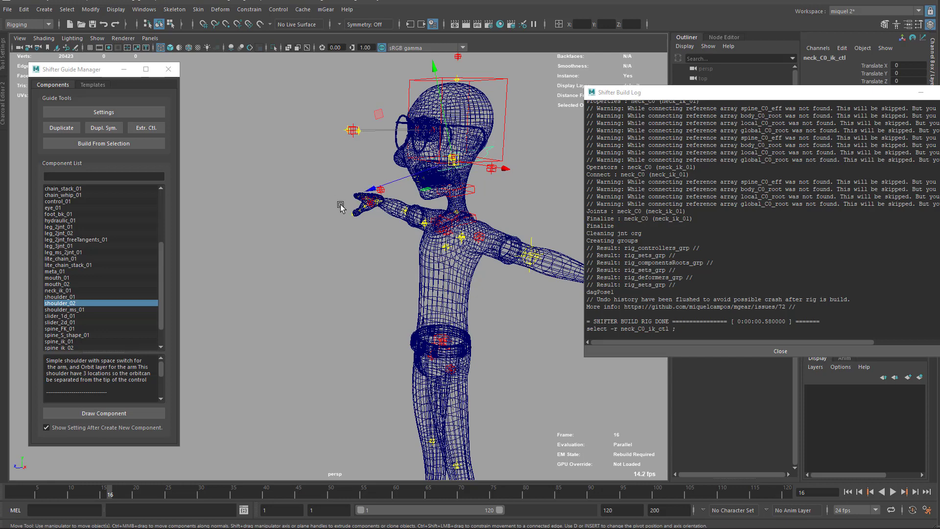
left_click_drag(443, 164, 406, 176, "alt")
left_click_drag(334, 255, 299, 258, "alt")
left_click_drag(771, 96, 635, 165)
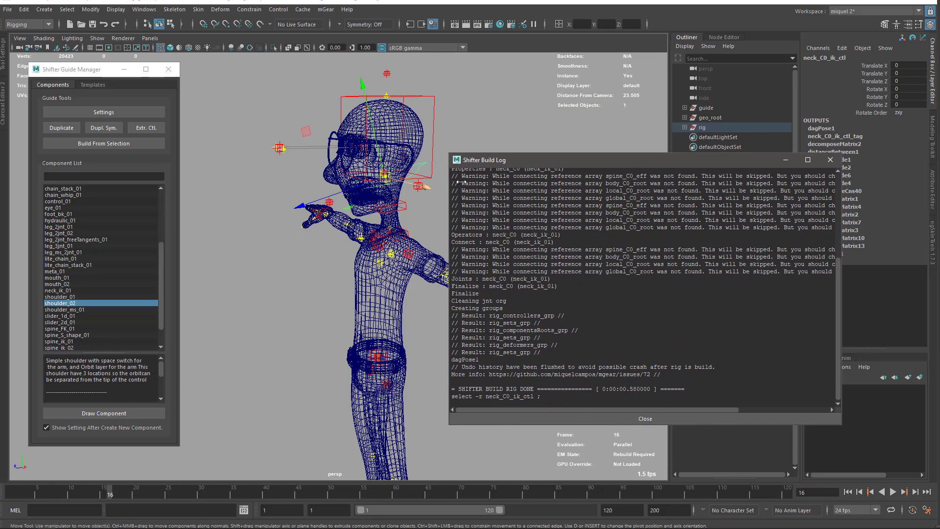
Close the build log and delete the test rig from the scene.
left_click(830, 160)
left_click(705, 128)
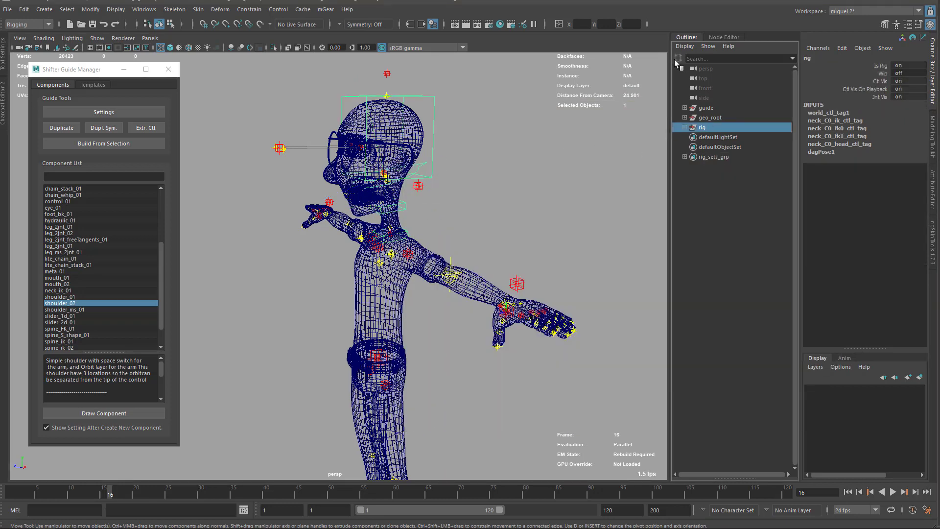
key("Delete")
Turn on IK Ctl World On in the component settings of the neck guide, neck_C0_root.
left_click(395, 243)
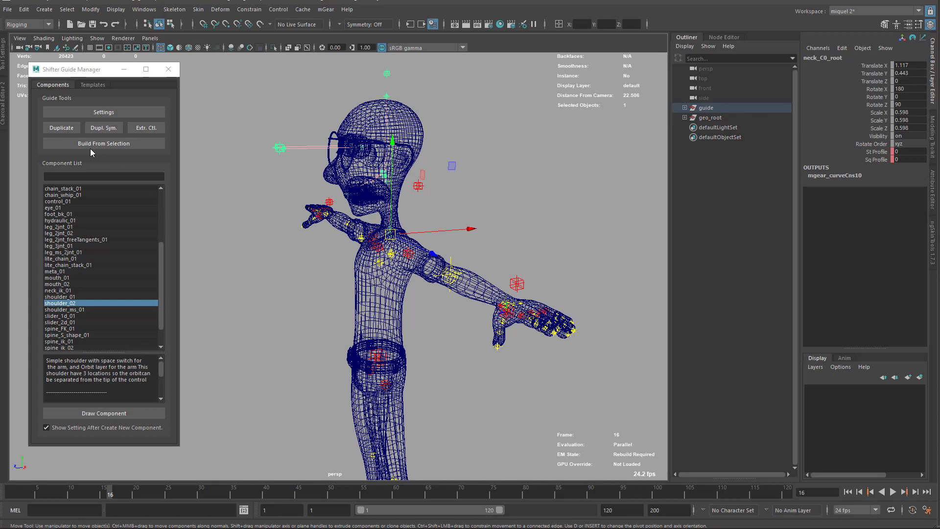
left_click(104, 112)
left_click(536, 131)
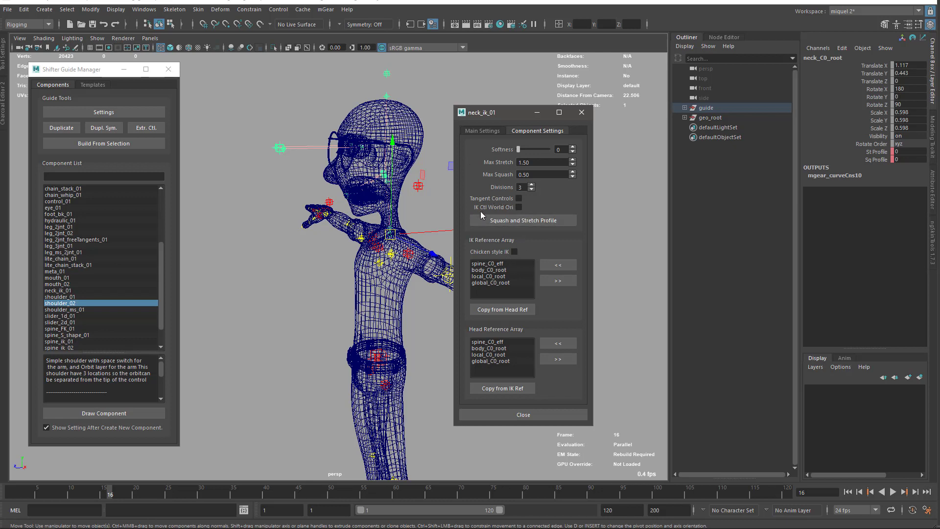
left_click(520, 207)
left_click(582, 112)
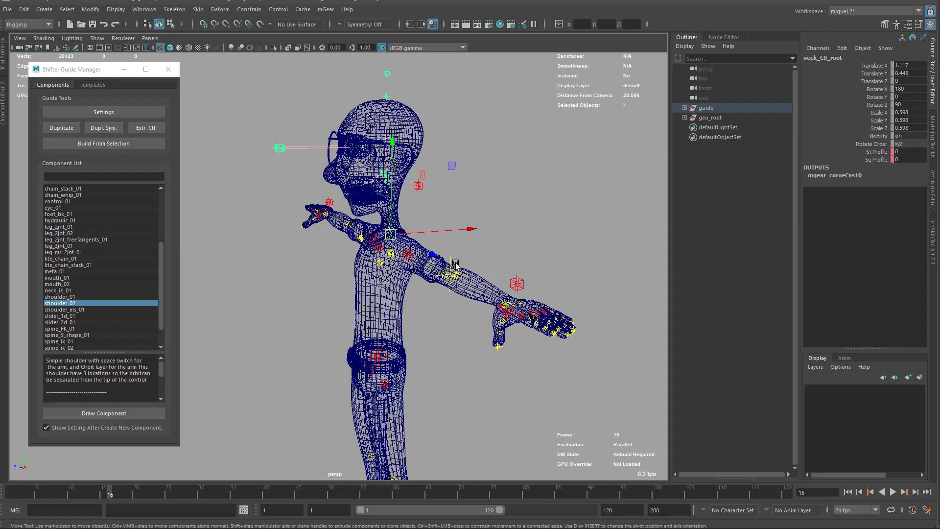
Examine the left shoulder guide's root and tip locators and the orientation of their axes.
left_click_drag(524, 216, 473, 211, "alt")
mouse_move(451, 268)
left_mouse_down("alt")
mouse_move(460, 224)
mouse_move(463, 255)
left_mouse_up("alt")
right_click_drag(406, 256, 439, 259, "alt")
left_click_drag(441, 260, 381, 248, "alt")
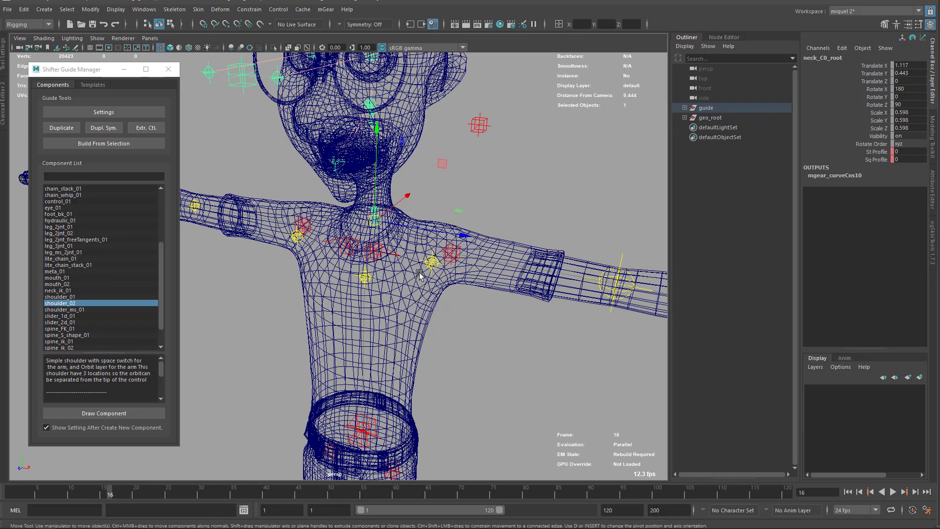
scroll(421, 269, "up", 5)
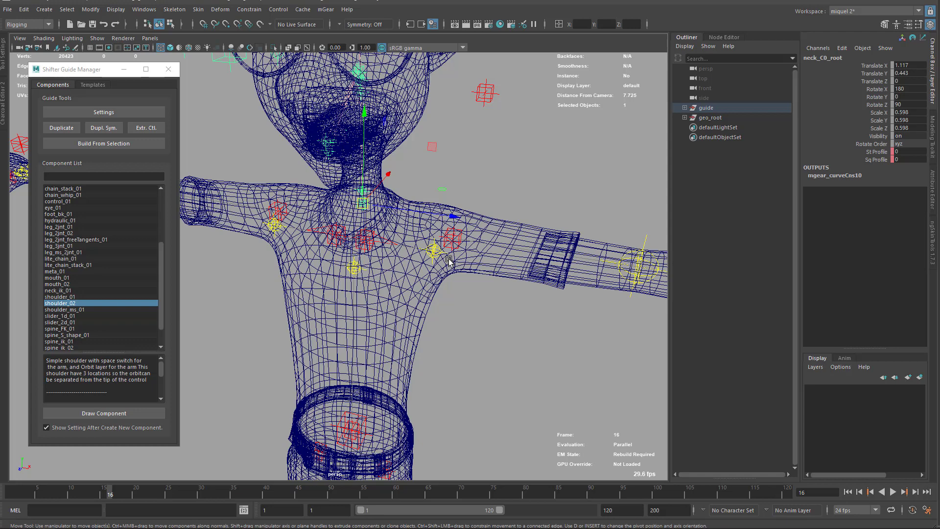
left_click(369, 250)
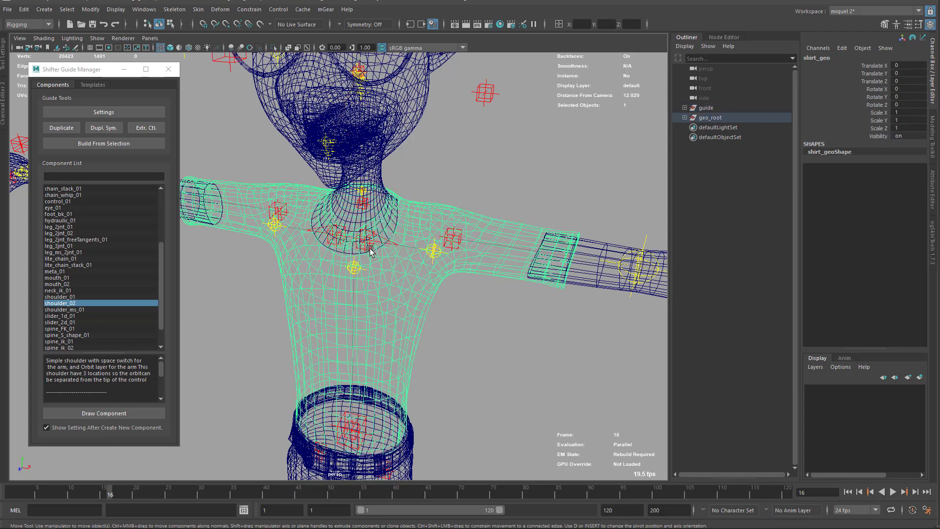
left_click(368, 248)
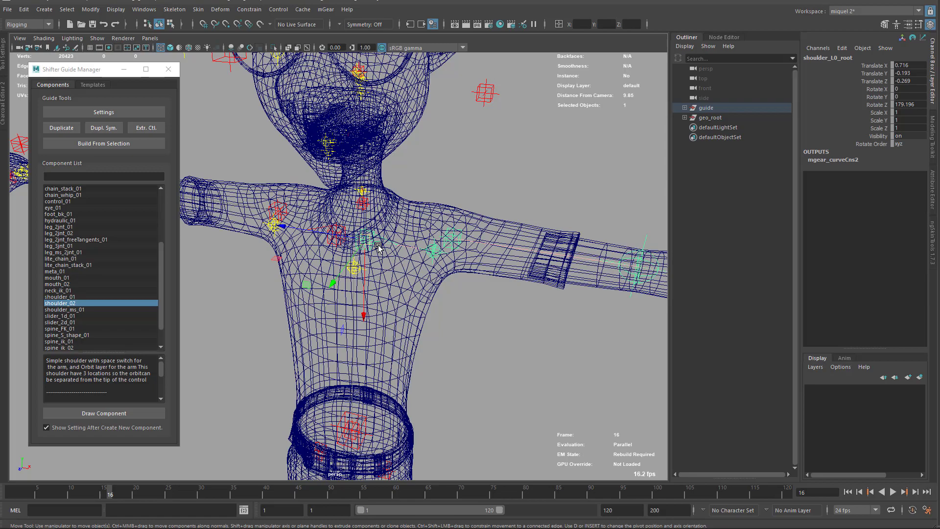
left_click_drag(449, 214, 488, 272, "alt")
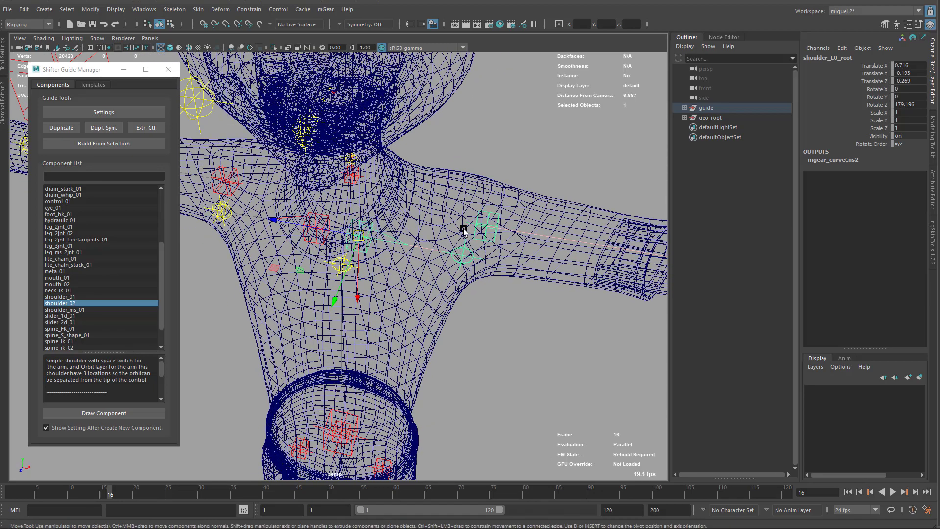
left_click(462, 257)
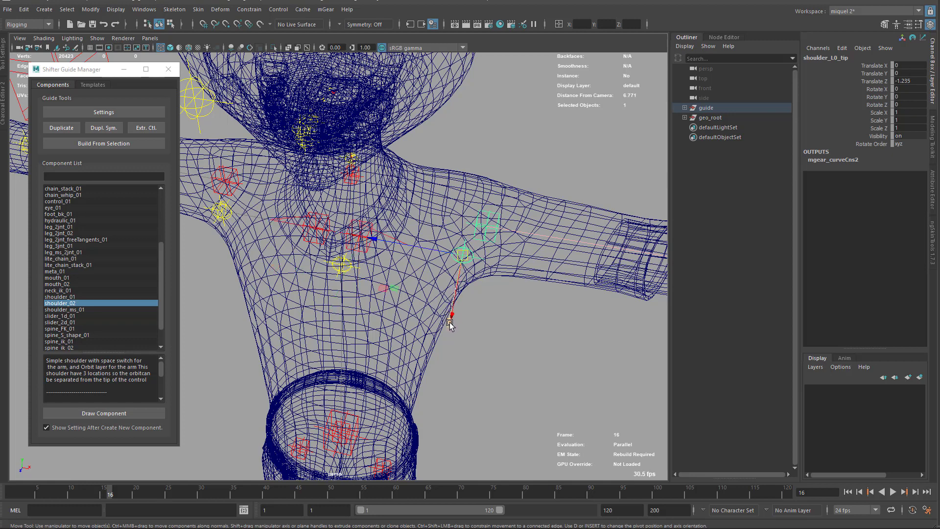
left_click(450, 323)
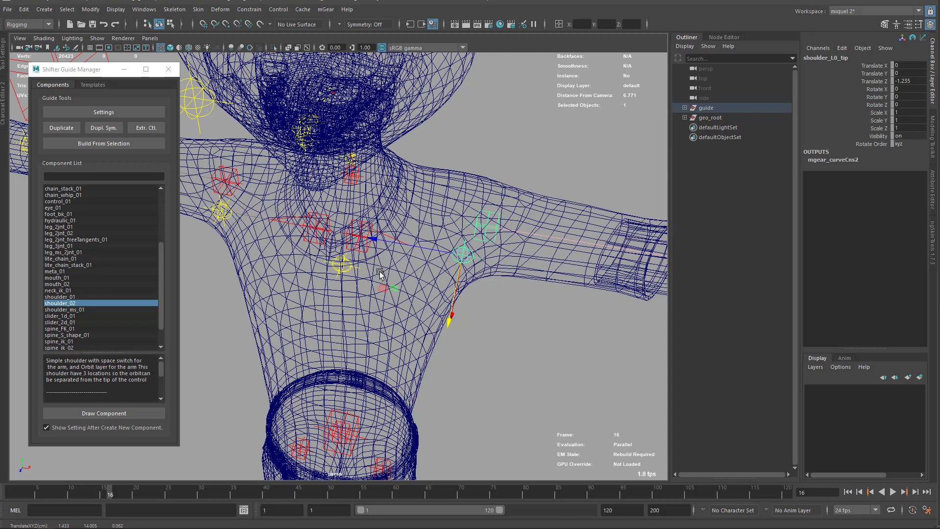
left_click(364, 247)
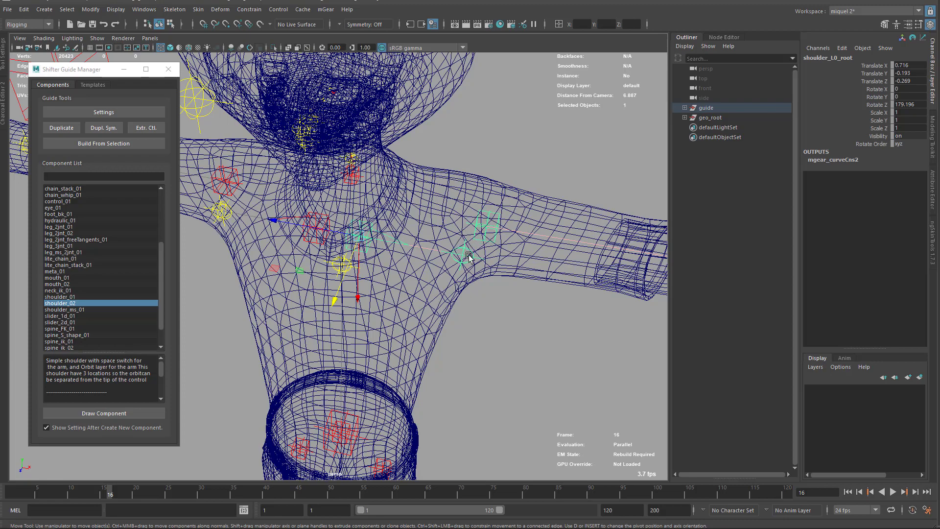
scroll(511, 288, "down", 2)
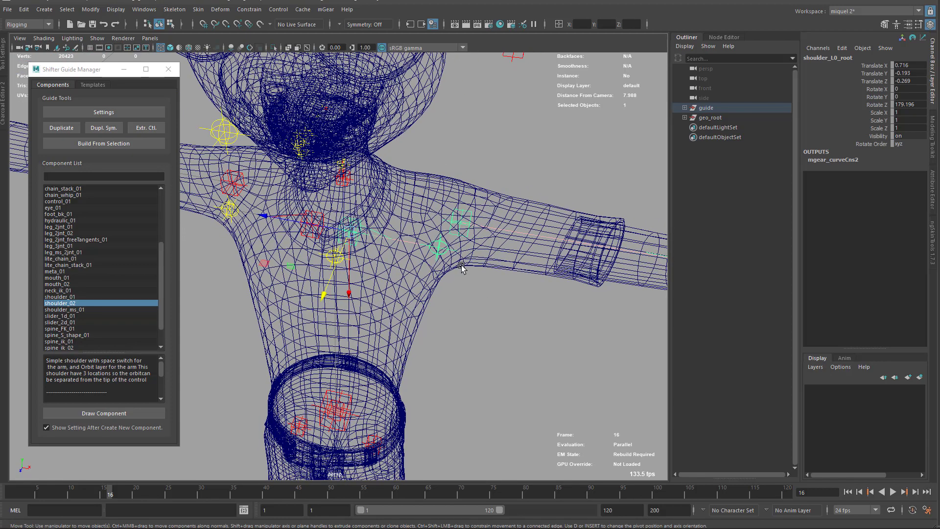
Add a shoulder_02 component onto the central upper-chest guide locator and move its settings window clear of the guides.
key("q")
scroll(498, 312, "down", 5)
left_click_drag(497, 311, 421, 282, "alt")
middle_click_drag(394, 279, 407, 266, "alt")
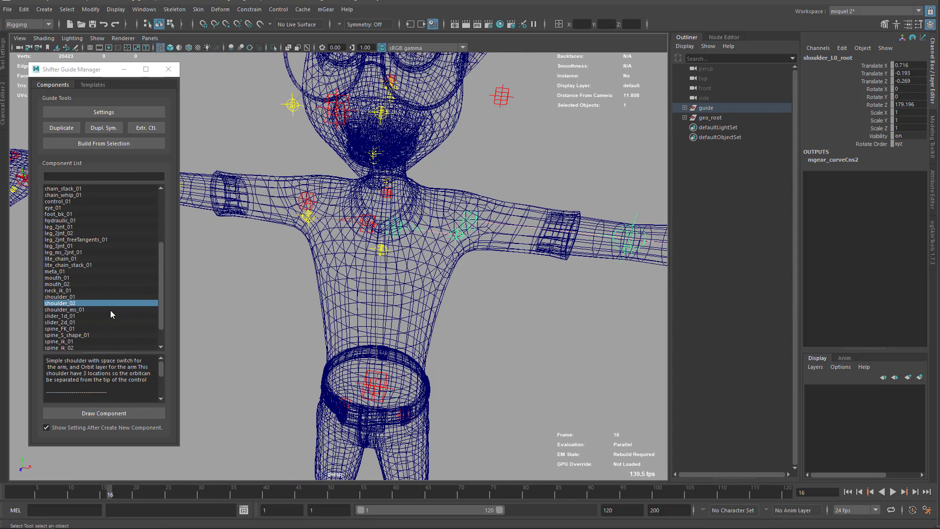
scroll(420, 269, "up", 2)
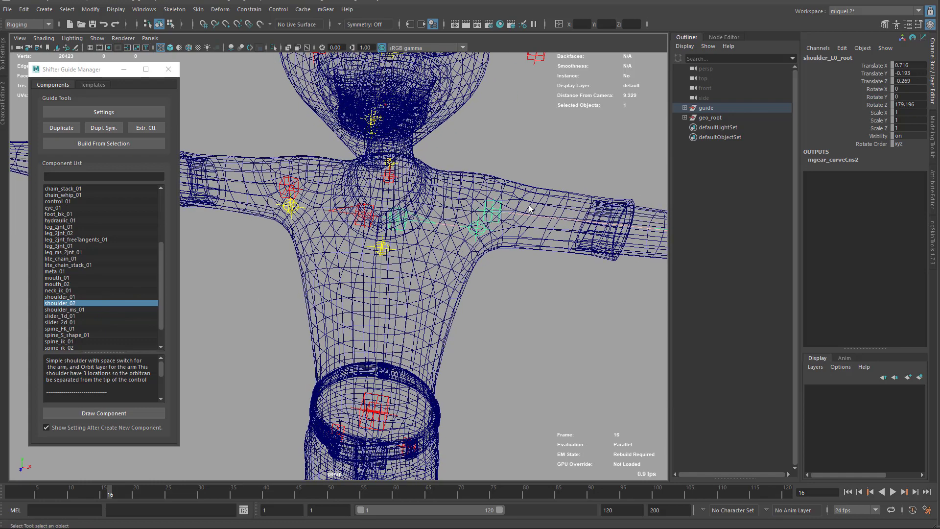
left_click_drag(74, 304, 384, 248)
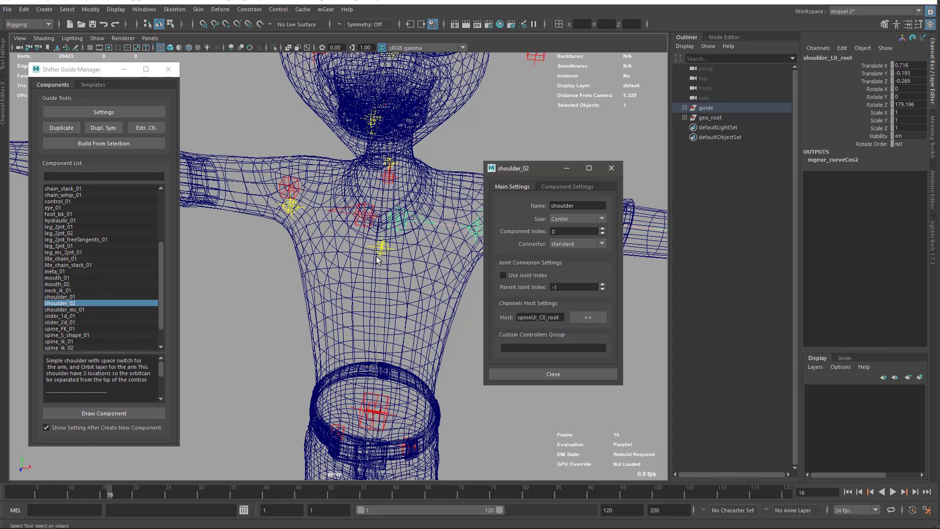
left_click_drag(553, 165, 265, 101)
left_click_drag(437, 284, 411, 250, "alt")
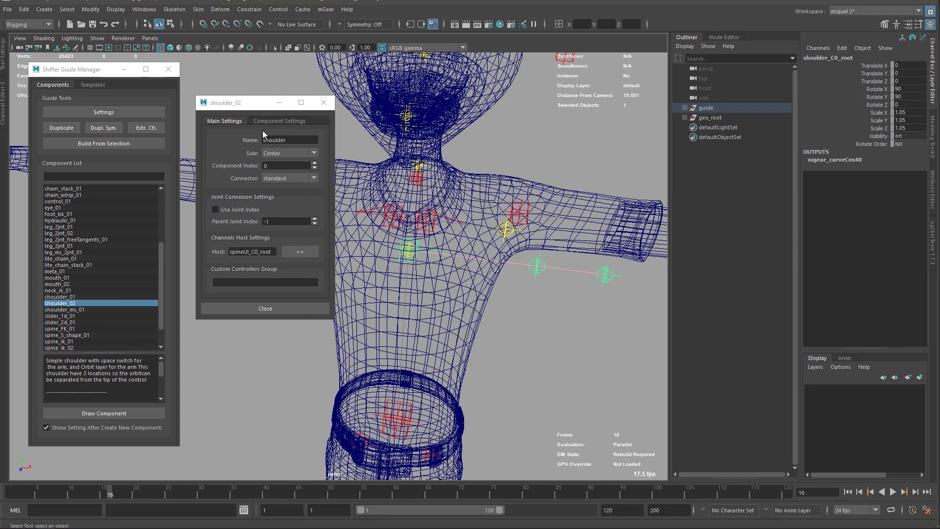
Open the settings of the existing left shoulder_01 guide and place them beside the shoulder_02 settings.
left_click(430, 240)
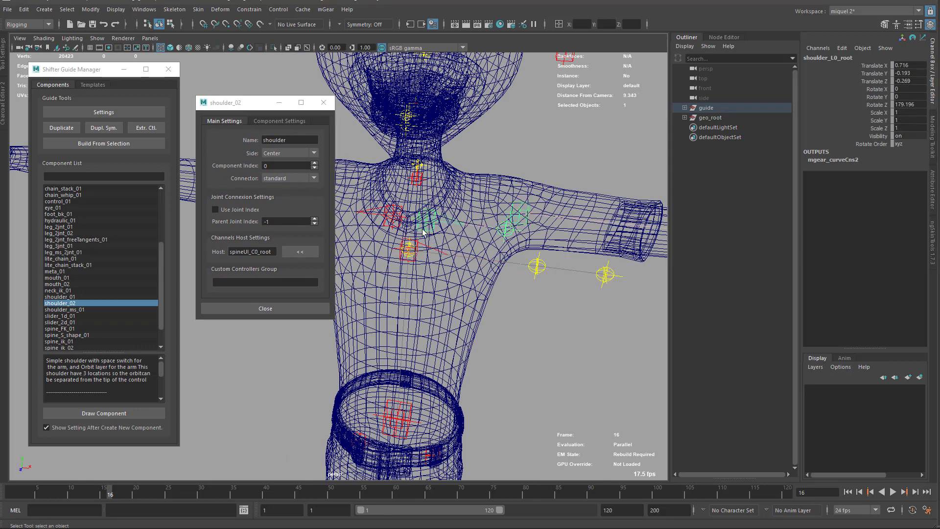
key("Return")
left_click_drag(322, 201, 383, 111)
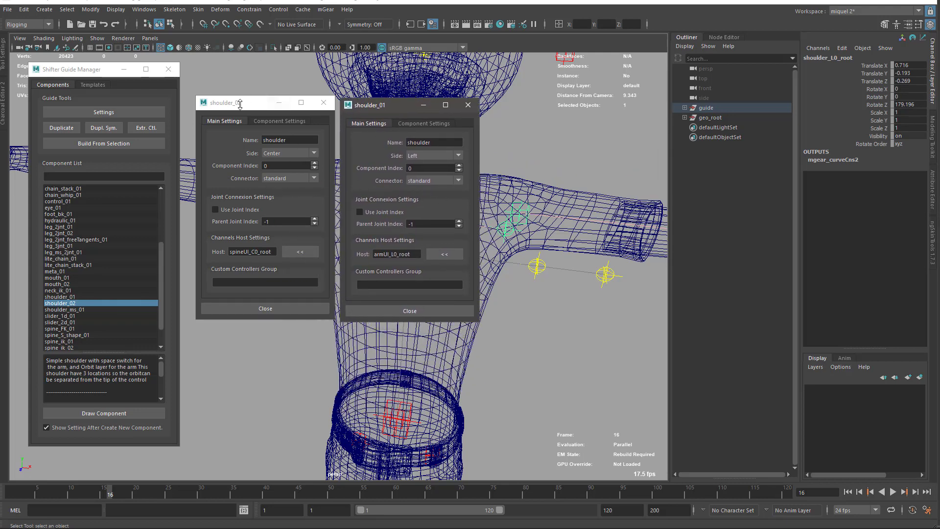
left_click_drag(254, 107, 248, 104)
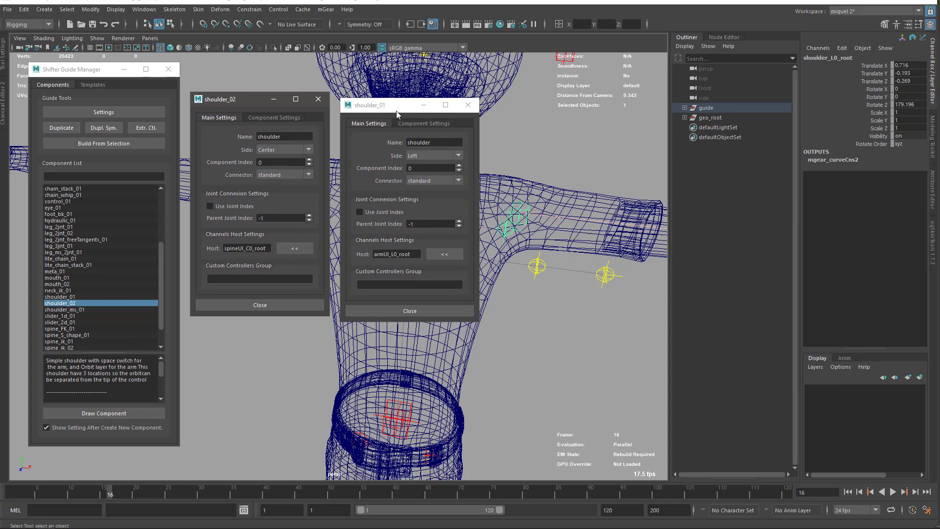
left_click_drag(391, 109, 386, 103)
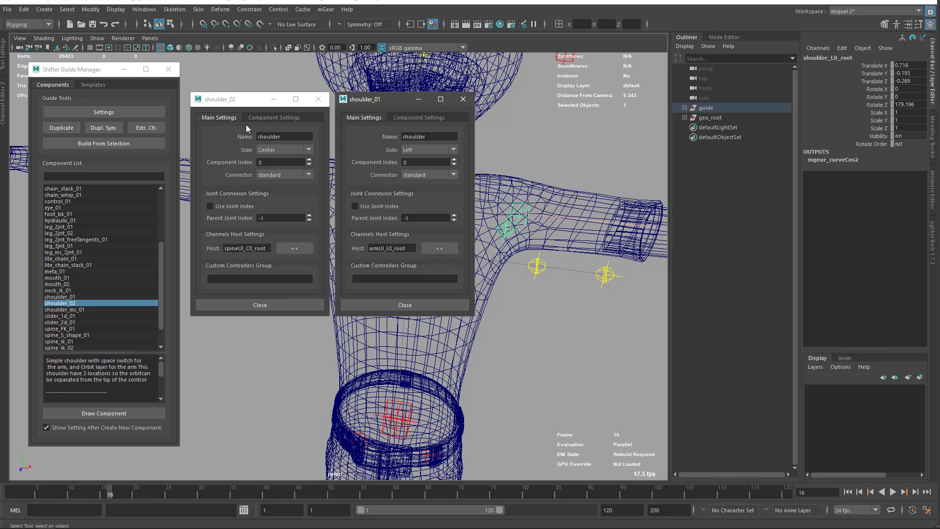
Compare the reference arrays in the component settings of the shoulder_02 and shoulder_01 guides.
left_click(265, 117)
left_click(417, 118)
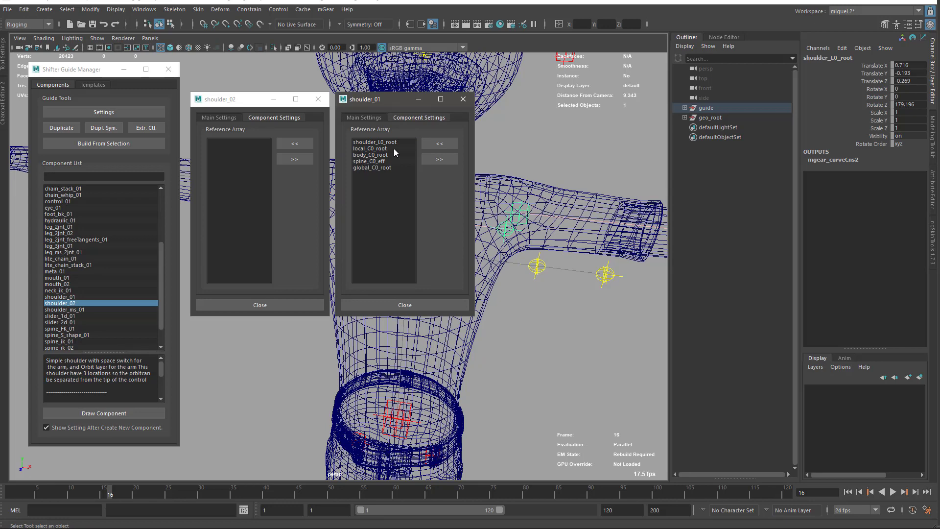
left_click_drag(380, 102, 384, 198)
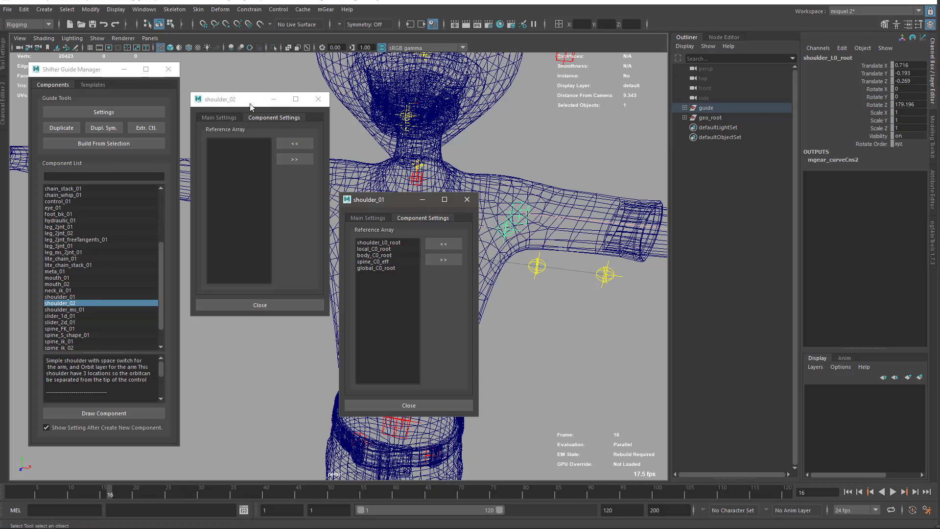
left_click_drag(250, 103, 248, 77)
left_click_drag(374, 207, 316, 228)
middle_click_drag(479, 265, 489, 230, "alt")
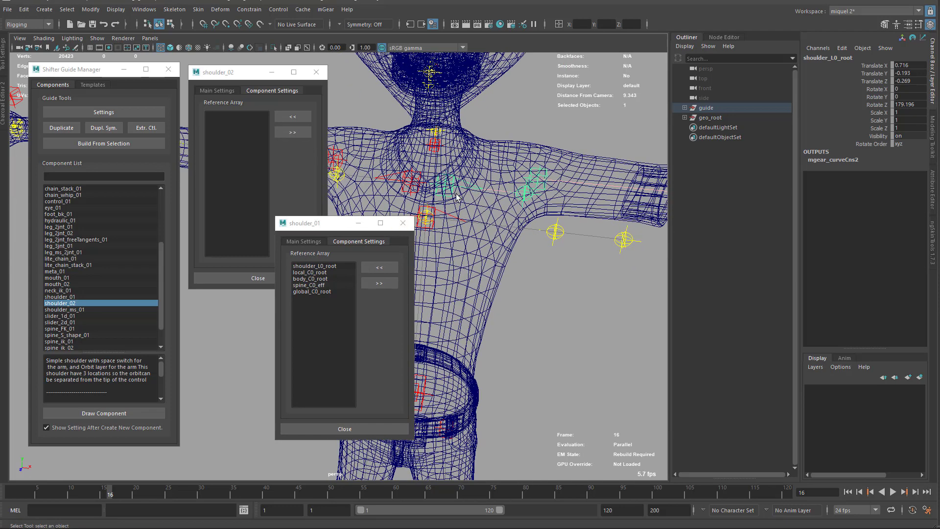
Set the component index of the existing left shoulder_01 guide to 1.
left_click(433, 233)
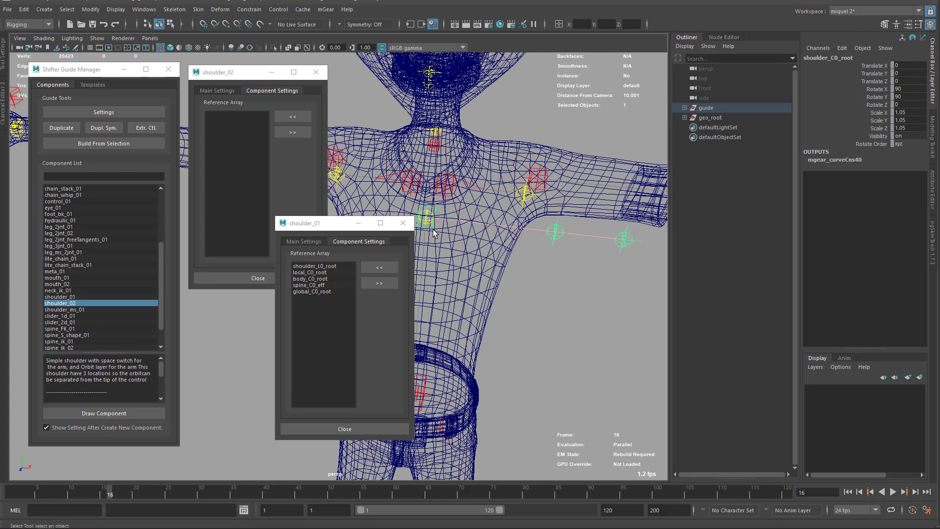
left_click(450, 196)
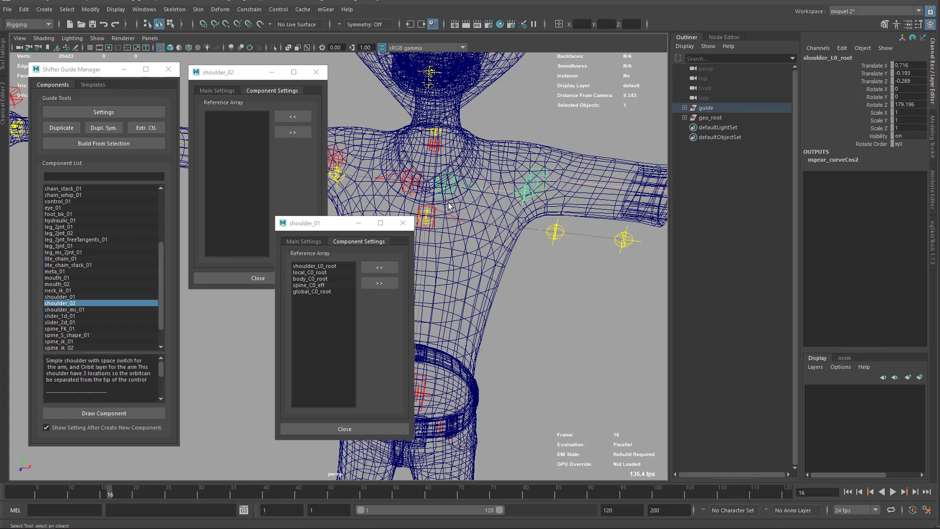
left_click(304, 242)
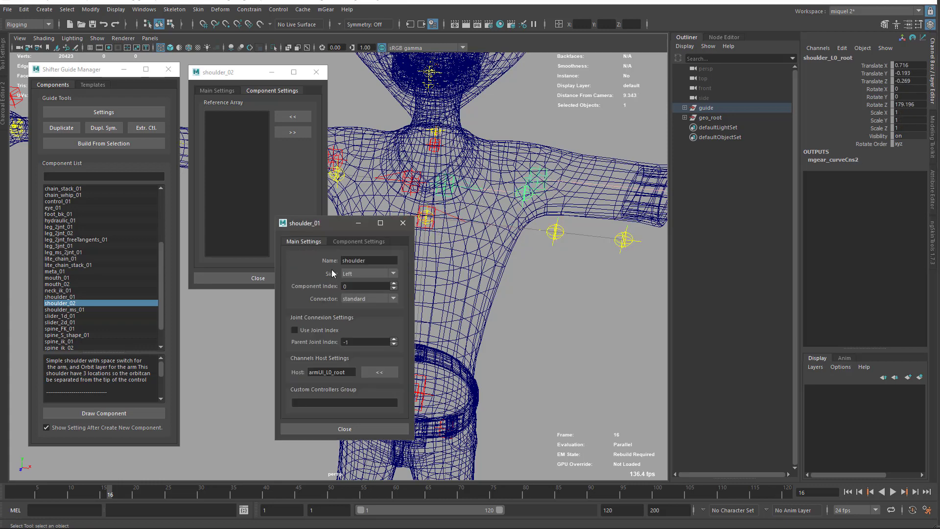
left_click(393, 283)
Set the side of the new shoulder_02 component to Left.
left_click(210, 91)
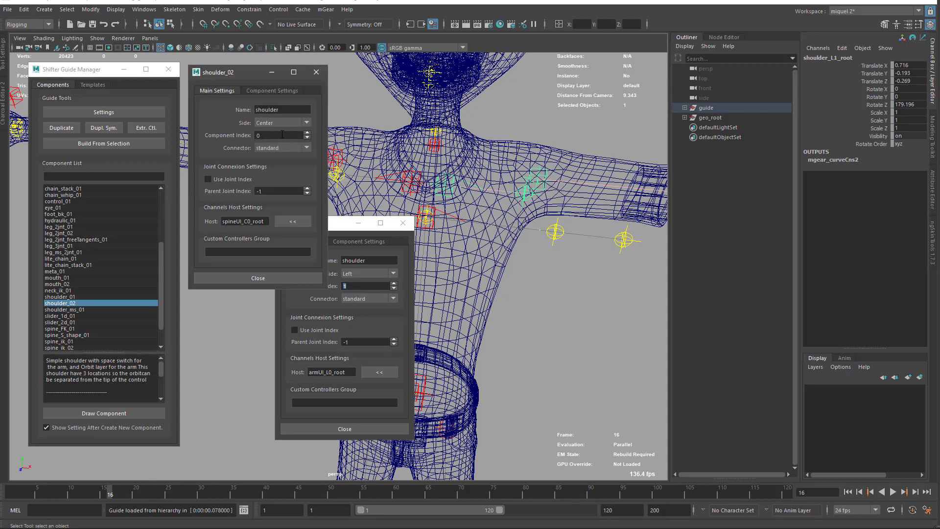
left_click(280, 123)
left_click(272, 135)
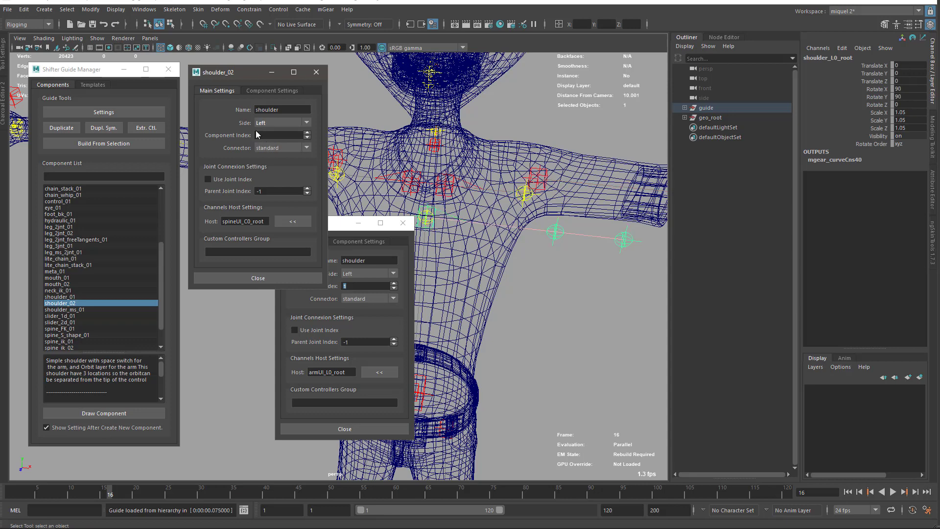
Show the reference arrays of both shoulders without overlapping windows and add shoulder_L0_root to the shoulder_02 array.
left_click_drag(340, 236, 756, 81)
left_click(272, 90)
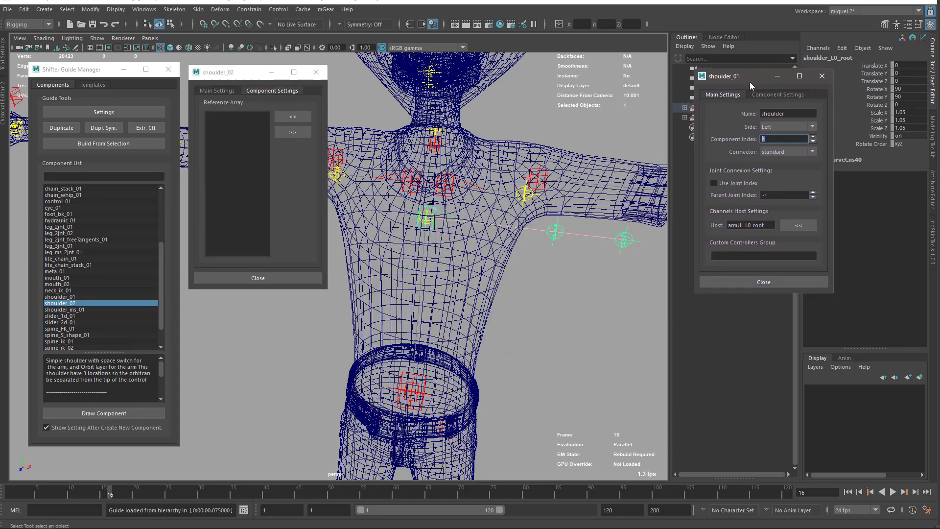
left_click(767, 95)
scroll(514, 229, "up", 3)
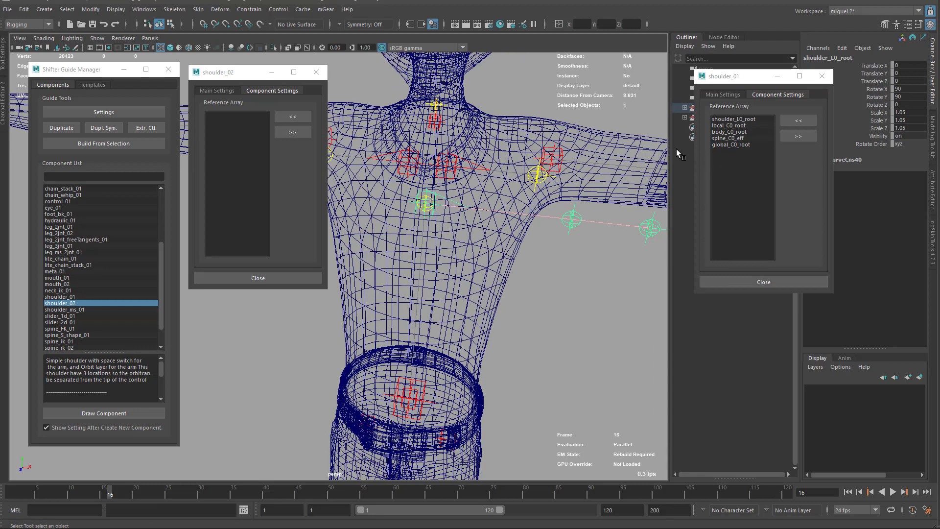
left_click(306, 119)
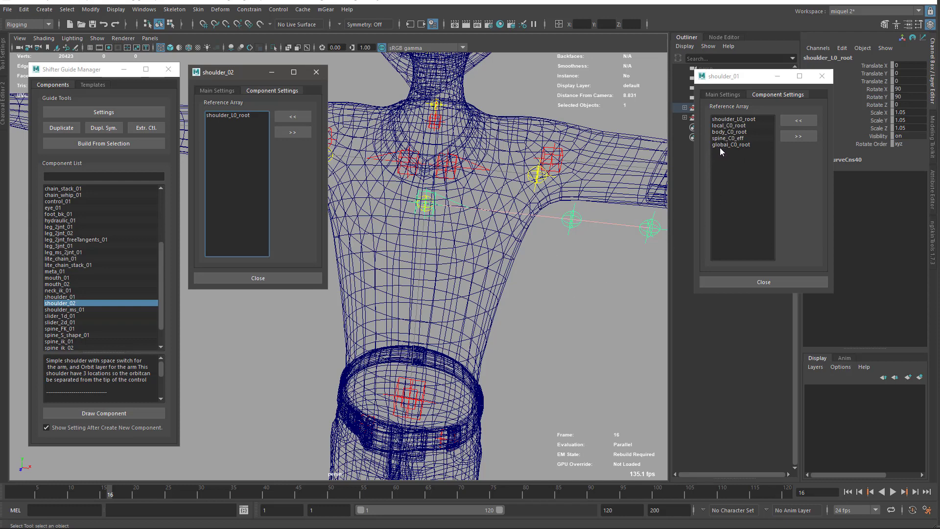
Add the spine's end locator, spine_C0_eff, to the shoulder_02 reference array.
left_click_drag(727, 81, 697, 83)
left_click(710, 167)
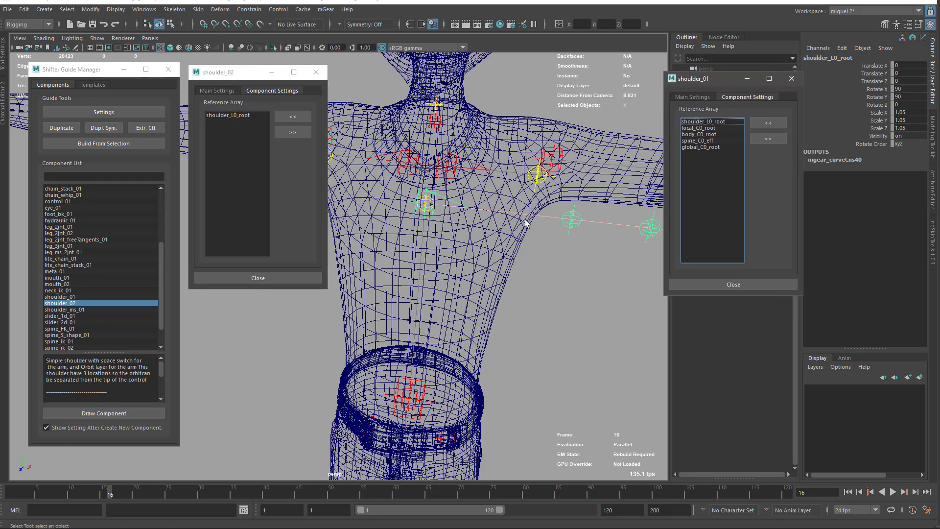
left_click(421, 211)
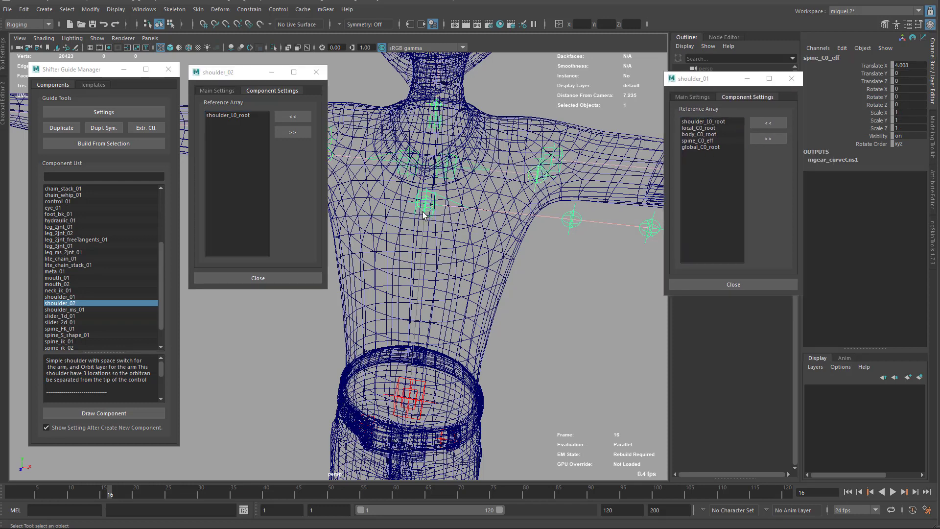
left_click_drag(730, 85, 659, 109)
scroll(432, 185, "up", 3)
middle_click_drag(432, 183, 436, 202, "alt")
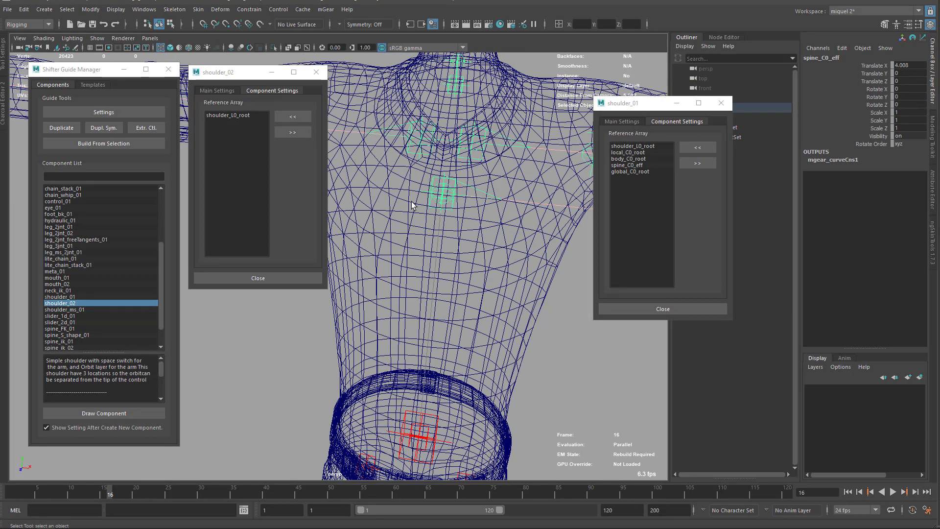
left_click(293, 116)
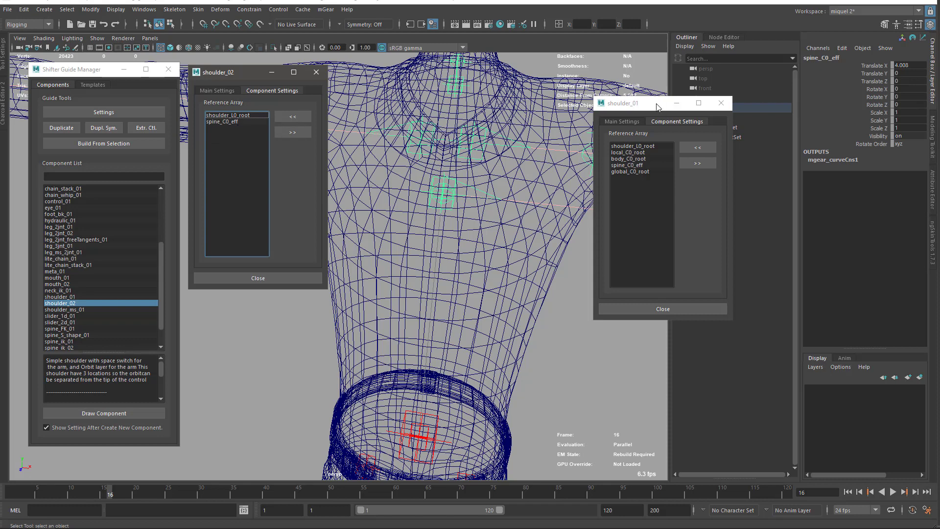
Add the body_C0_root guide at the pelvis to the shoulder_02 reference array.
left_click_drag(657, 107, 555, 176)
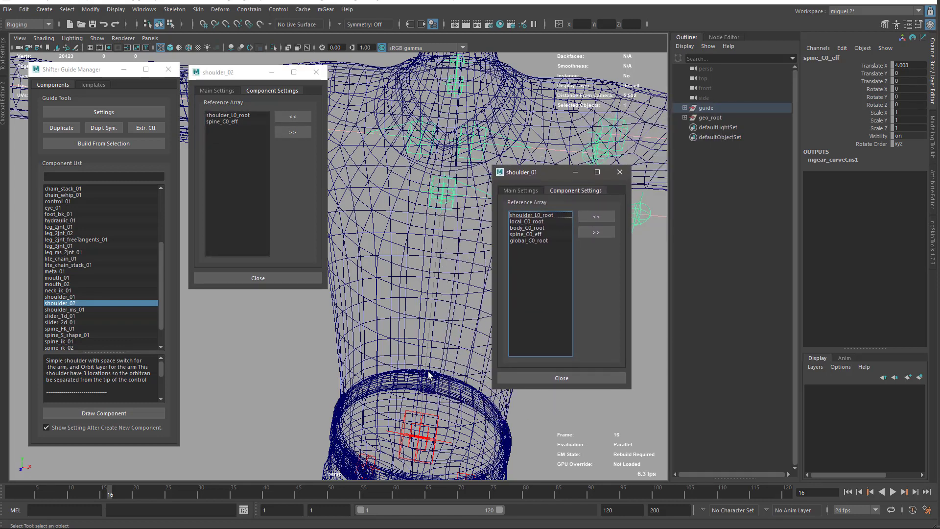
middle_click_drag(429, 374, 404, 328, "alt")
left_click(416, 357)
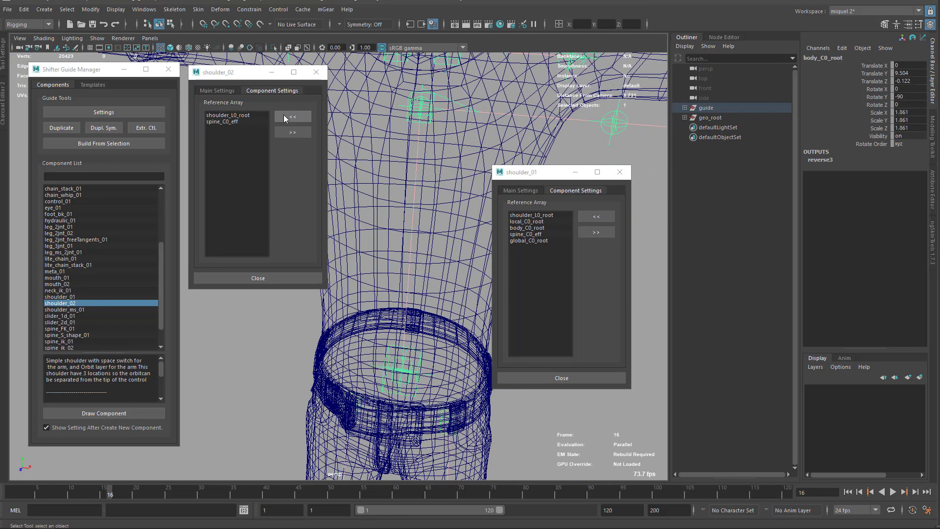
left_click(293, 117)
Add local_C0_root and global_C0_root from the guide hierarchy to the shoulder_02 reference array.
left_click(684, 107)
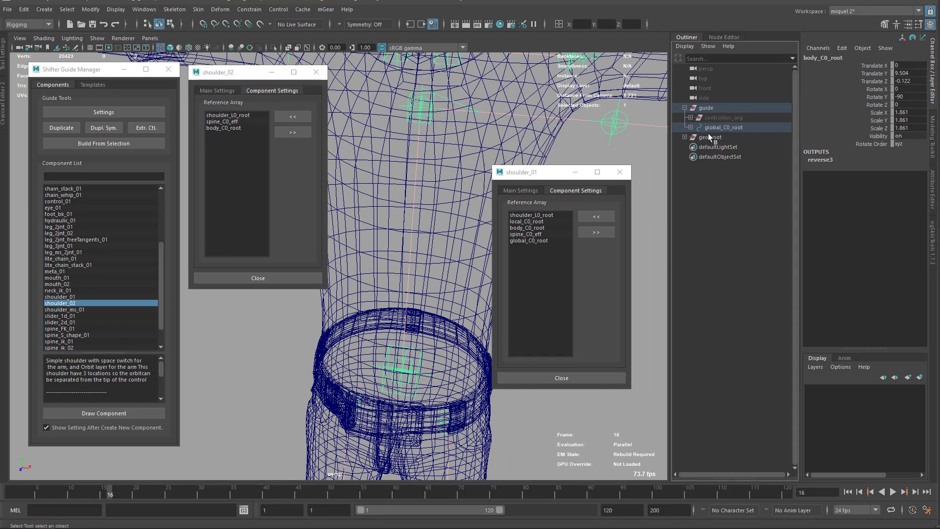
left_click(691, 127)
left_click(720, 147)
left_click(292, 117)
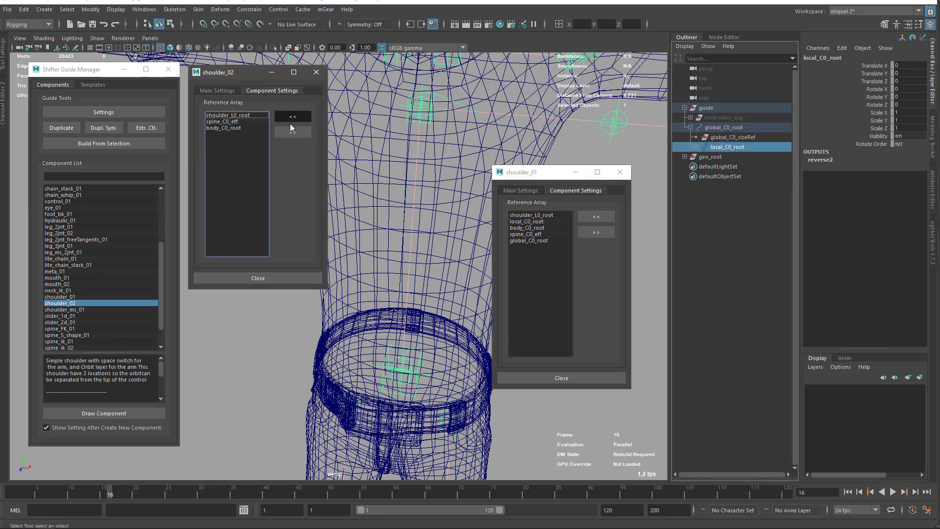
left_click(724, 128)
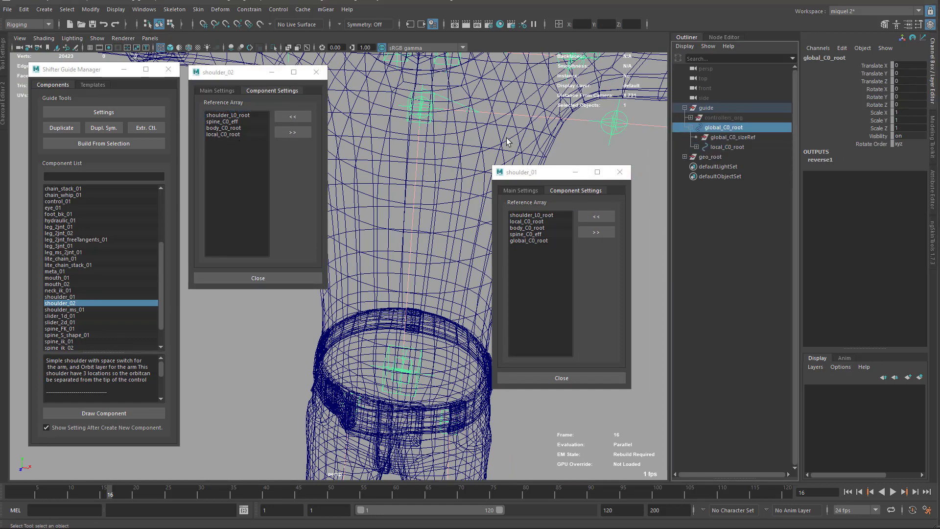
left_click(292, 117)
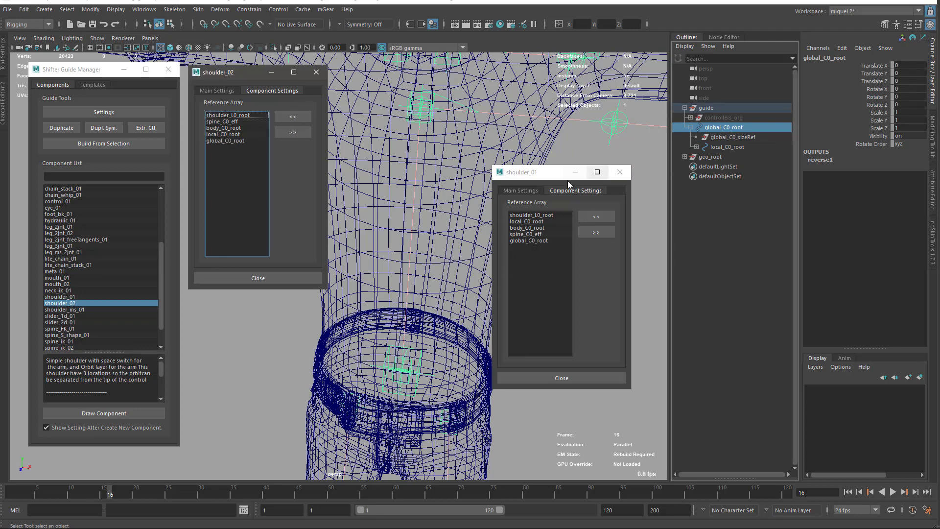
Compare the main settings of both shoulders and set the shoulder_02 channels host to armUI_L0_root.
left_click_drag(563, 172, 518, 149)
left_click(476, 167)
left_click(219, 90)
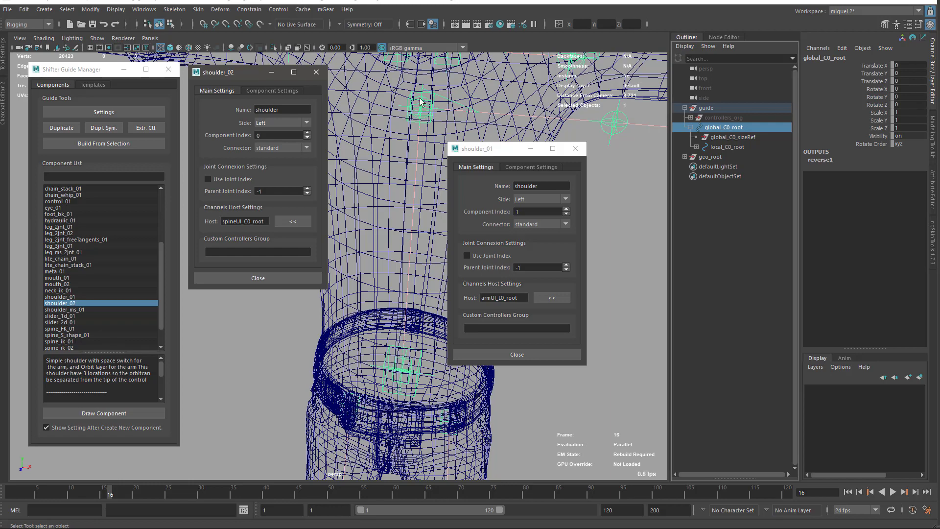
scroll(430, 118, "down", 5)
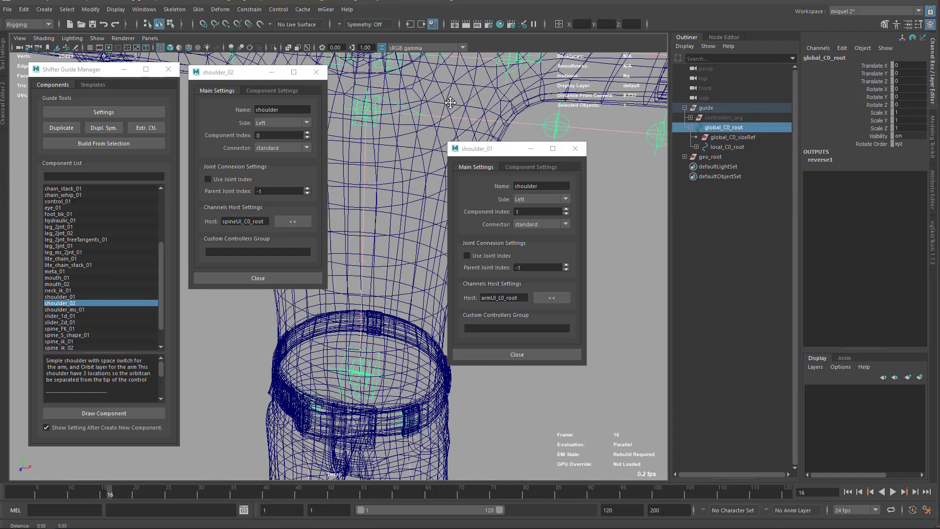
scroll(449, 102, "down", 4)
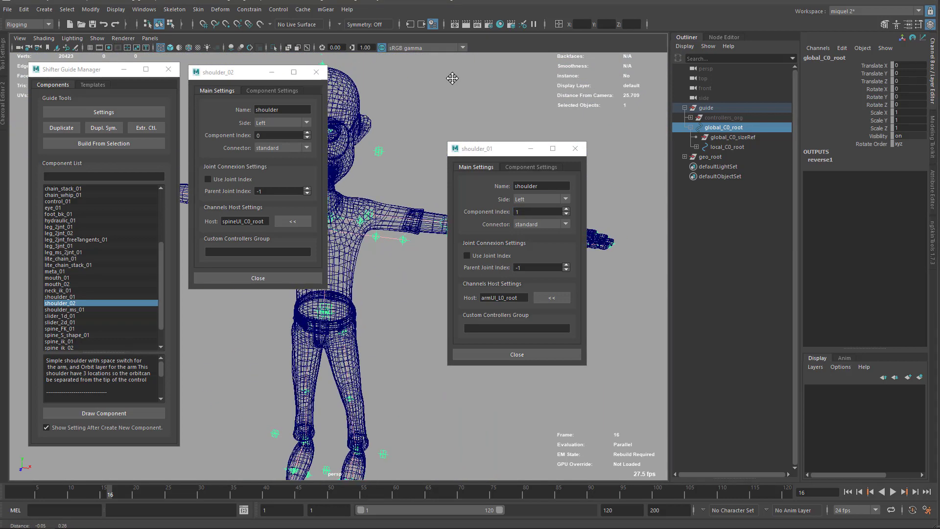
middle_click_drag(451, 78, 454, 23, "alt")
left_click(461, 104)
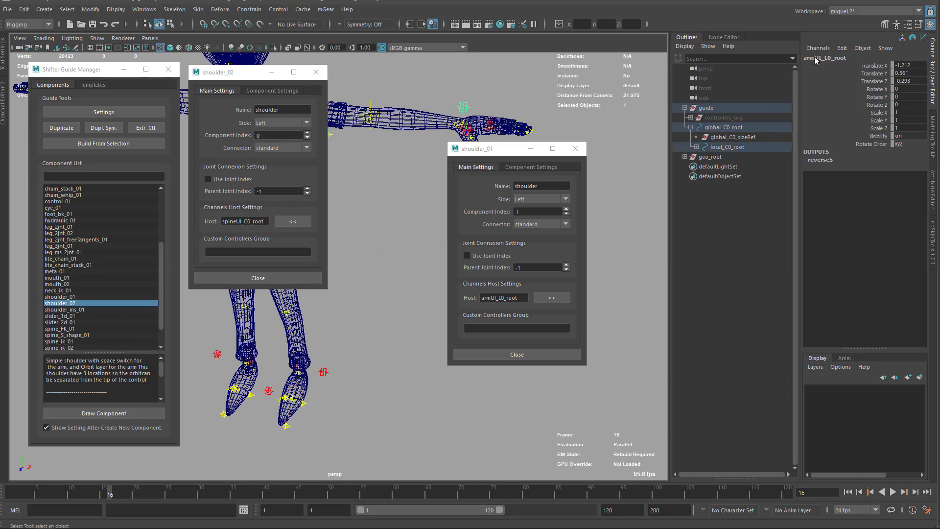
left_click(293, 221)
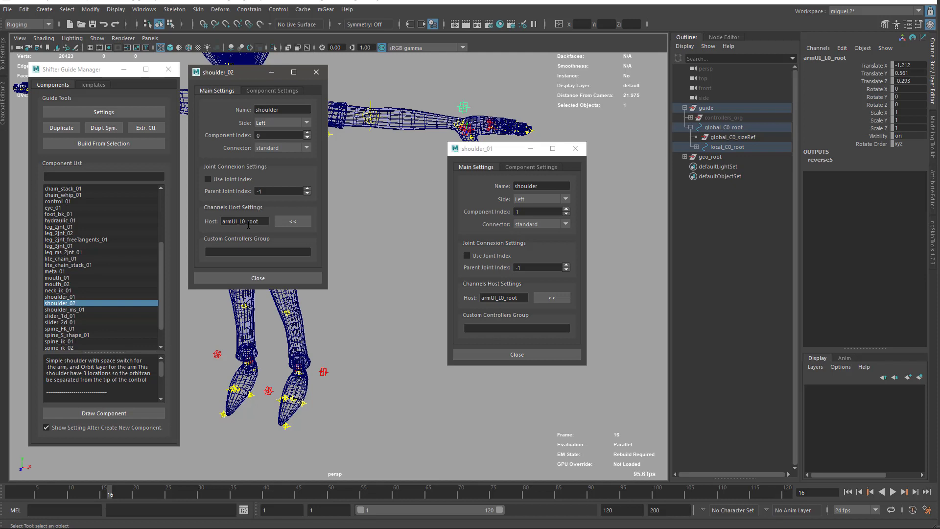
Check the shoulder_02 reference array against the shoulder_01 one and close both settings windows.
left_click(524, 168)
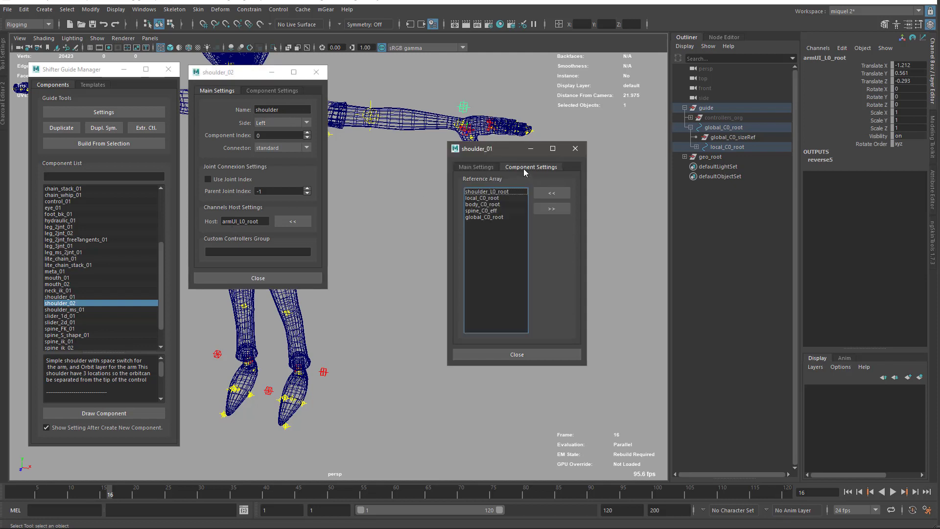
left_click(286, 92)
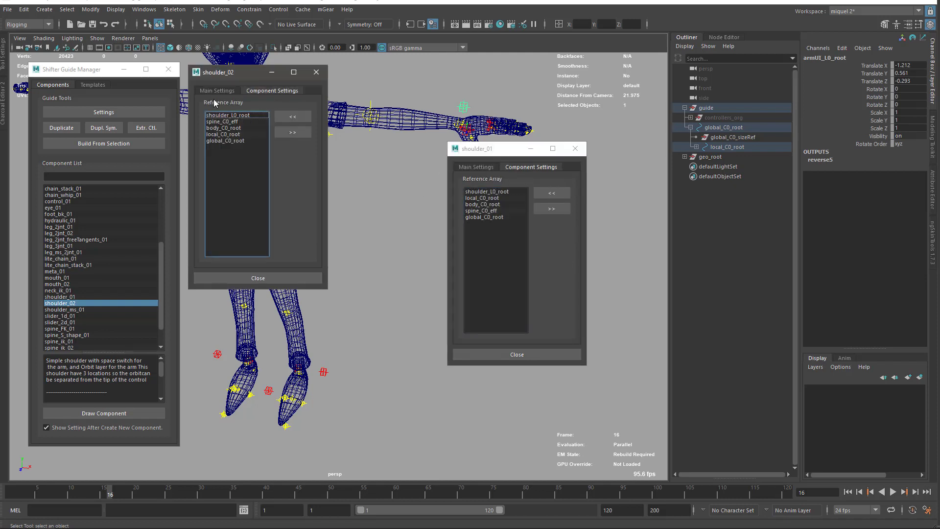
left_click(316, 74)
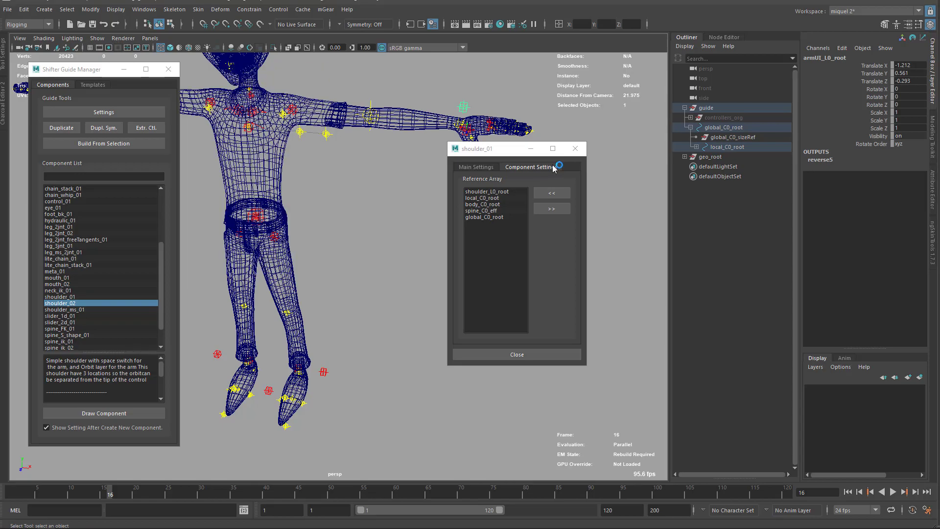
left_click(575, 148)
Delete the character's right shoulder guide along with the arm guides parented under it.
middle_click_drag(289, 171, 299, 250, "alt")
right_click_drag(324, 252, 519, 294, "alt")
middle_click_drag(459, 156, 456, 287, "alt")
left_click(448, 220)
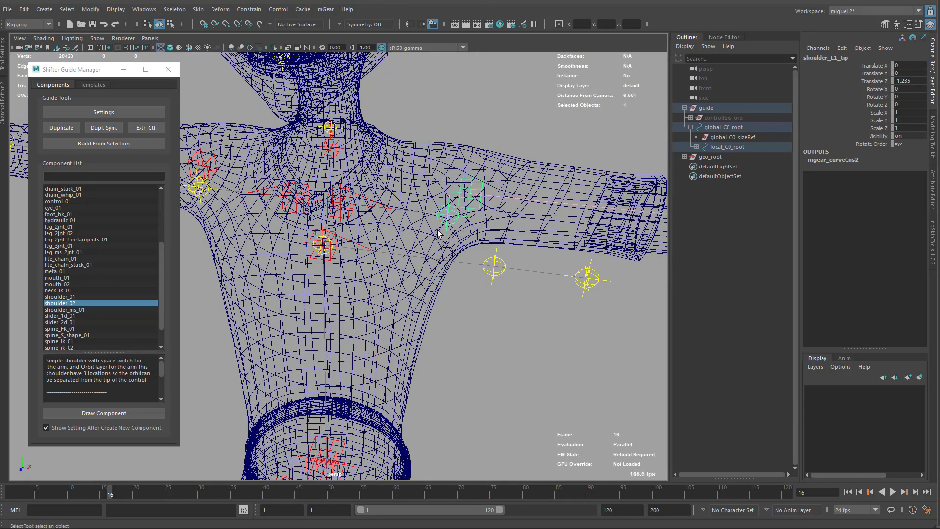
left_click(449, 230)
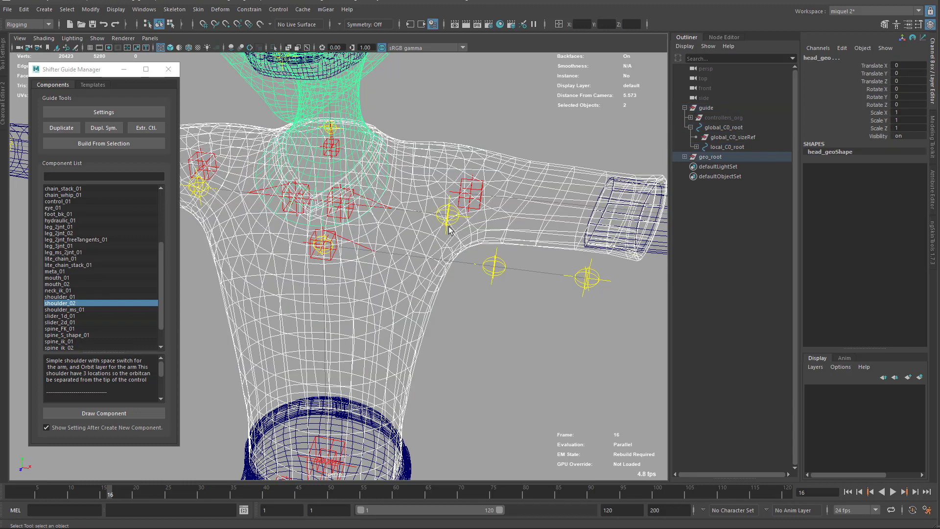
left_click(291, 219)
key("Delete")
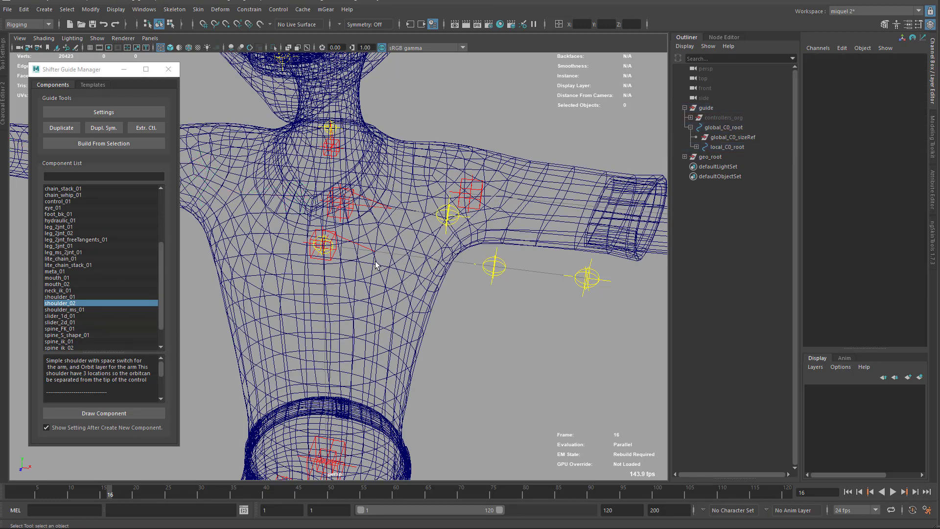
Hide polygons in the viewport so that only the guides are displayed.
middle_click_drag(376, 259, 410, 283, "alt")
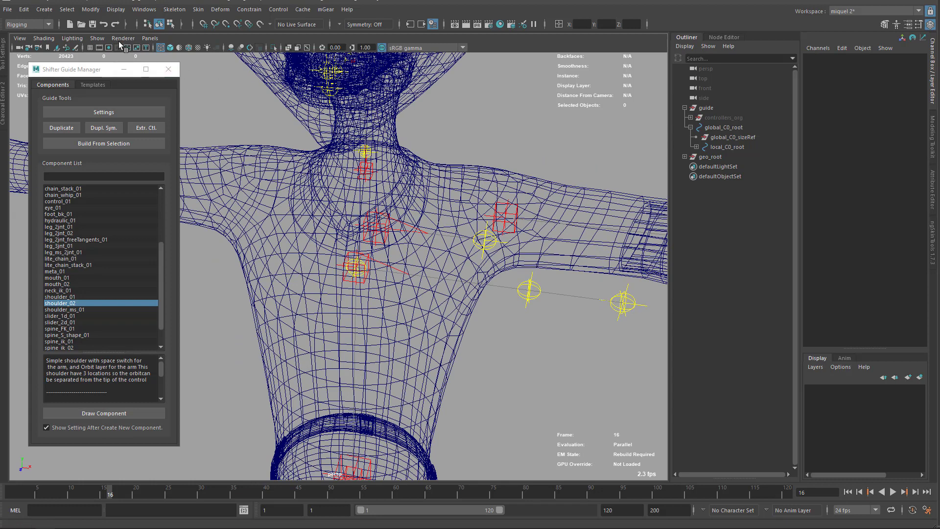
left_click(97, 39)
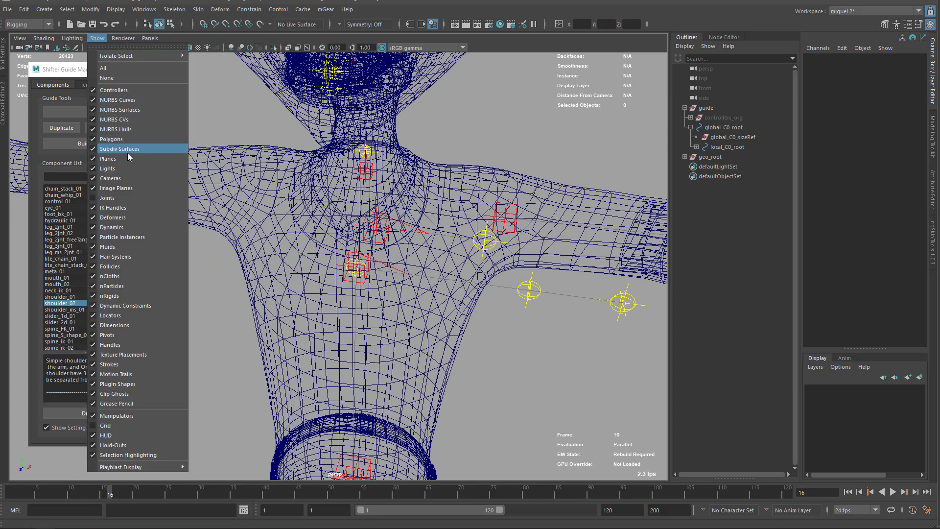
left_click(125, 139)
Move the shoulder_02 root off the spine's end locator to a translation of about -0.041, 0.135, -0.426.
right_click_drag(490, 323, 472, 274, "alt")
left_click_drag(472, 274, 440, 267, "alt")
right_click_drag(441, 266, 447, 294, "alt")
left_click_drag(353, 215, 389, 221)
left_click(355, 224)
left_click(358, 216)
key("w")
left_click_drag(395, 259, 378, 218, "alt")
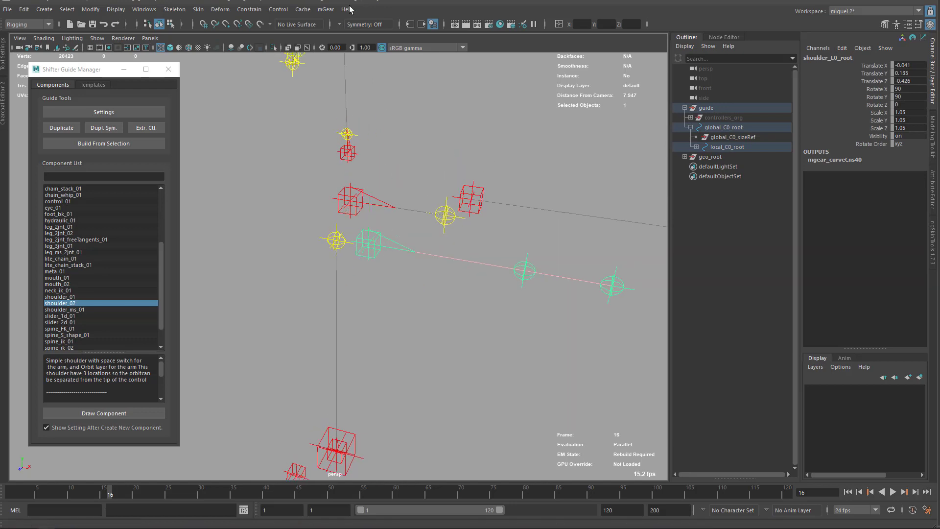
Detach mGear's Rigbits commands as a floating window and place it over the Outliner.
left_click(326, 9)
mouse_move(356, 54)
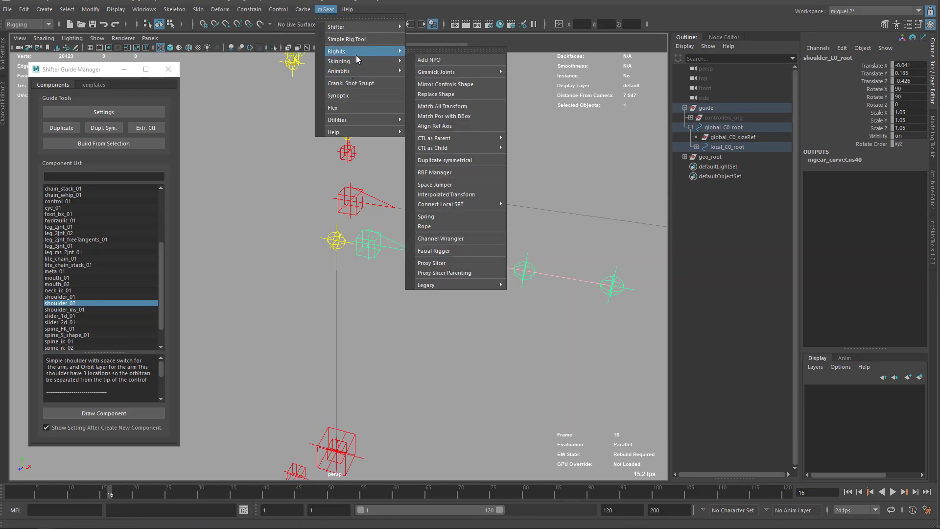
left_click(493, 49)
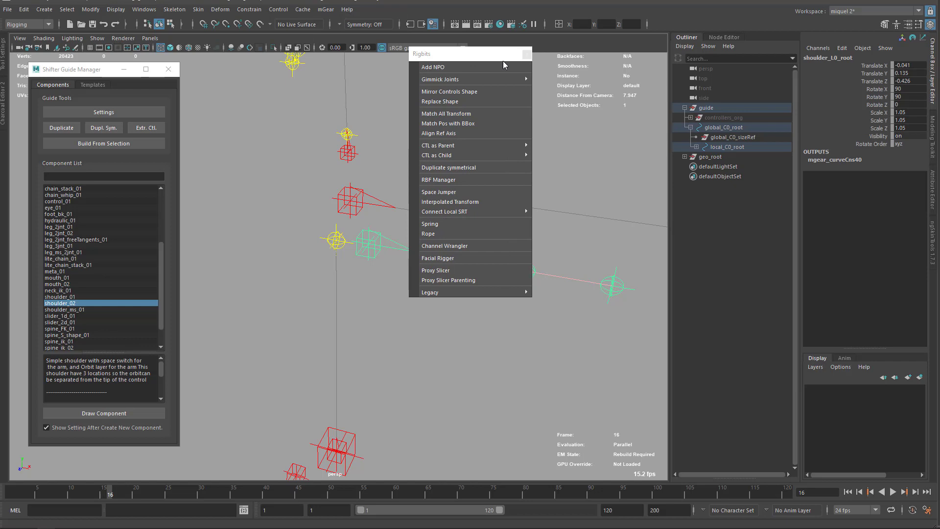
left_click_drag(484, 54, 733, 106)
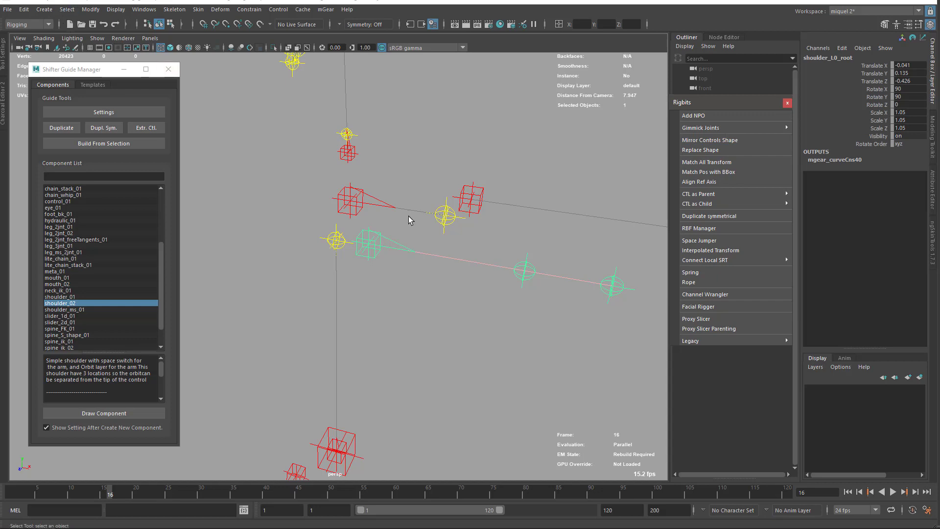
Match all transforms of the new shoulder_02 root to the old left shoulder_01 root.
right_click_drag(219, 183, 357, 168, "alt")
middle_click_drag(357, 168, 327, 191, "alt")
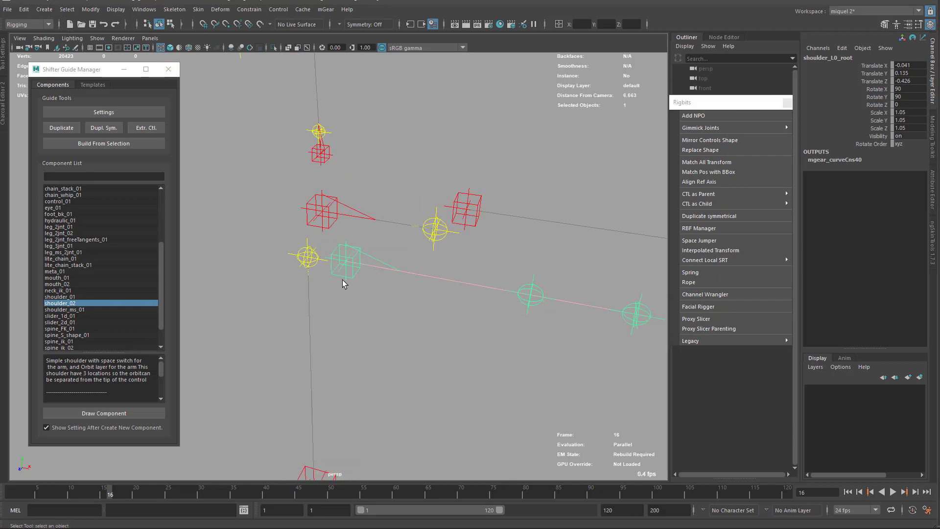
right_click_drag(296, 248, 403, 248, "alt")
middle_click_drag(403, 248, 397, 247, "alt")
left_click(319, 213)
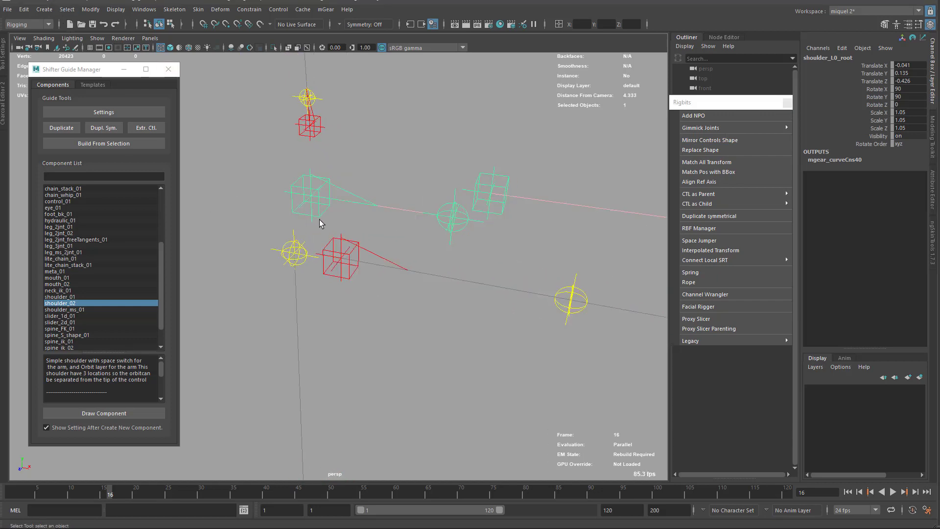
left_click(344, 276, "shift")
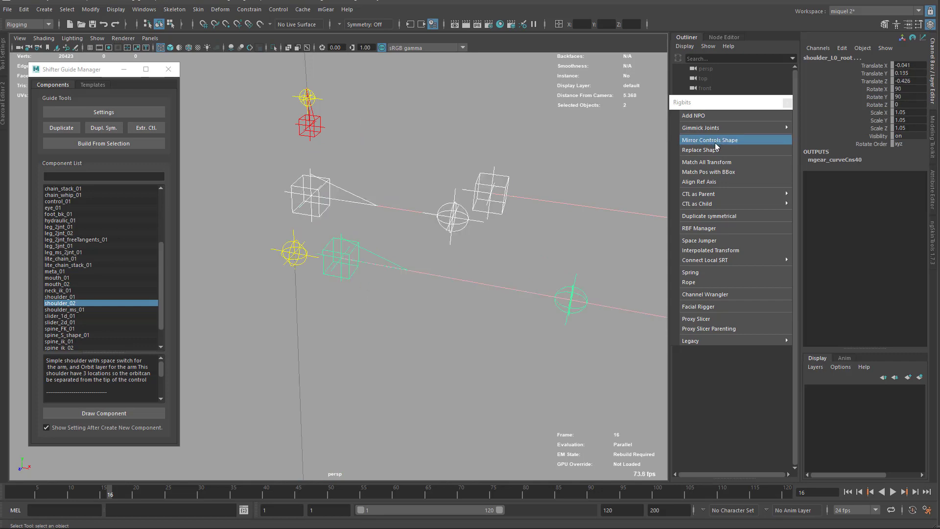
left_click(706, 162)
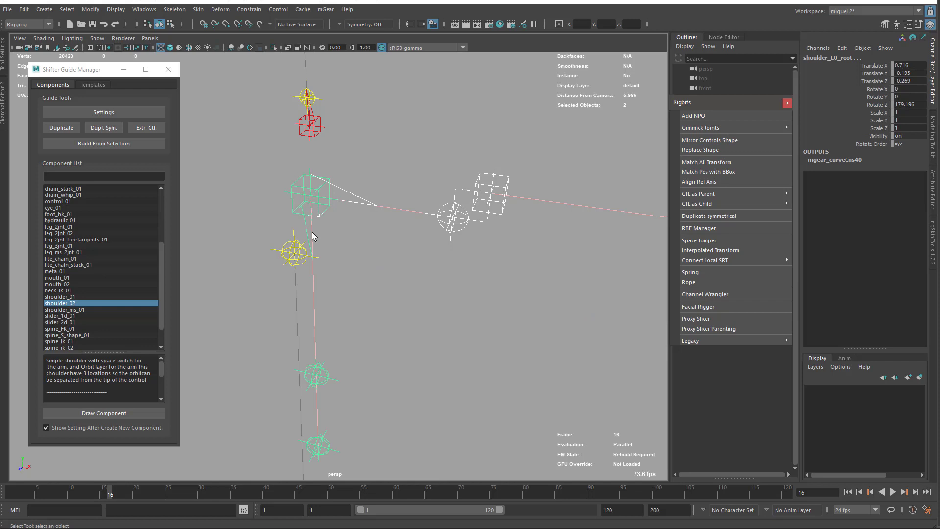
Match all transforms of the new shoulder's tip locator to the old left shoulder's tip locator.
left_click(323, 378)
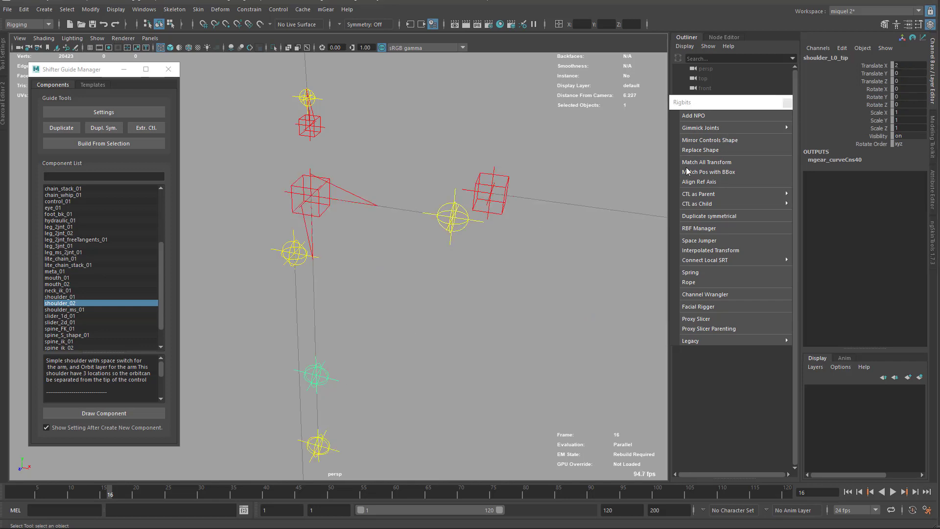
left_click(451, 234)
left_click(336, 376, "shift")
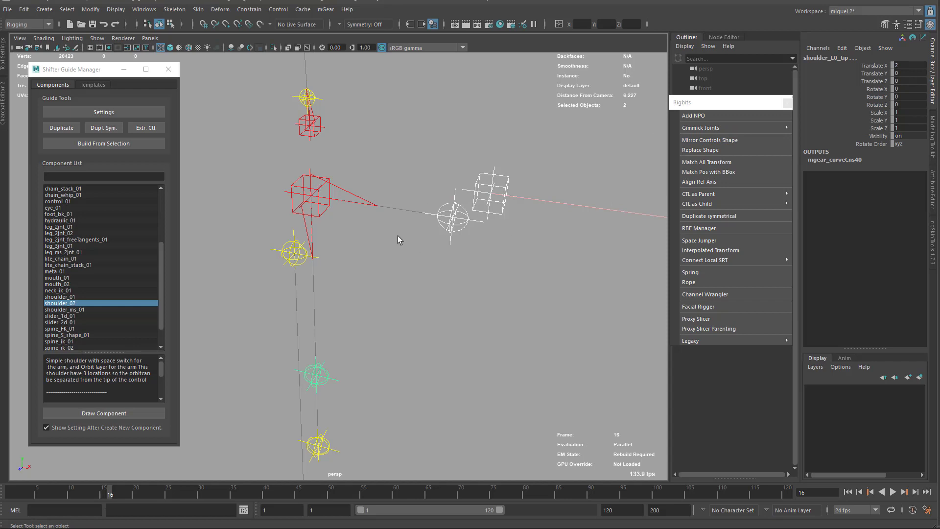
left_click(720, 162)
Match all transforms of the new shoulder's orbit locator to the left arm's root guide.
left_click(318, 446)
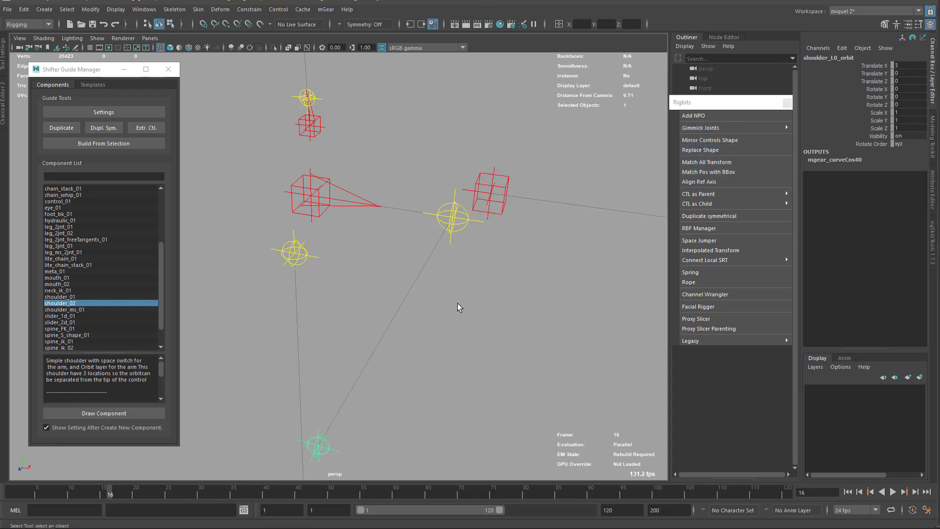
left_click(499, 196)
left_click(333, 450, "shift")
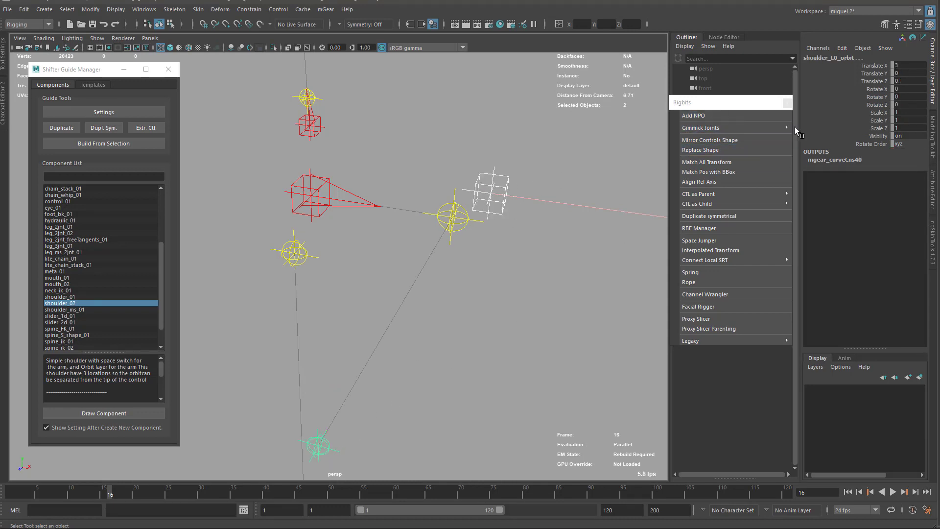
left_click(706, 162)
Set the new shoulder blade's Blade Roll Offset to about -88 so that it lines up with the old shoulder's blade.
left_click(344, 201)
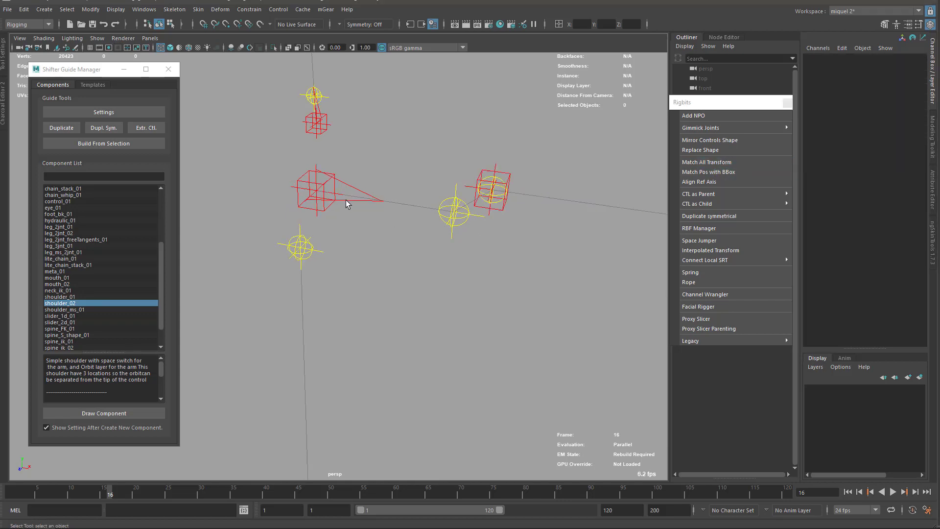
left_click_drag(341, 201, 248, 222, "alt")
right_click_drag(247, 223, 464, 282, "alt")
middle_click_drag(464, 282, 264, 257, "alt")
right_click_drag(265, 258, 424, 233, "alt")
mouse_move(425, 233)
middle_mouse_down("alt")
mouse_move(454, 240)
mouse_move(427, 262)
mouse_move(337, 241)
mouse_move(416, 245)
mouse_move(406, 230)
middle_mouse_up("alt")
left_click(872, 152)
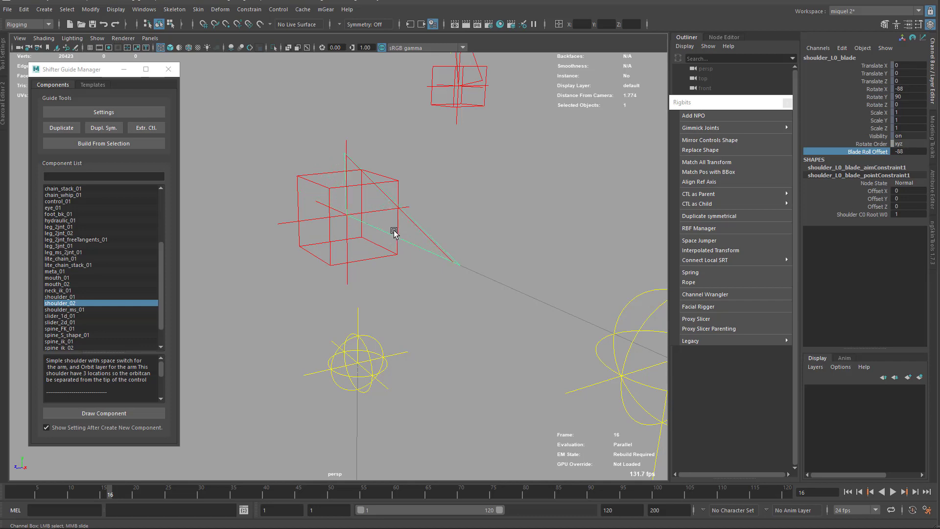
left_click_drag(486, 318, 425, 276, "alt")
middle_click_drag(425, 276, 417, 274)
Try parenting the left arm root under the new shoulder's orbit locator, and undo that parenting.
right_click_drag(473, 361, 229, 176, "alt")
left_click_drag(425, 328, 510, 336, "alt")
middle_click_drag(509, 336, 409, 256, "alt")
left_click_drag(409, 257, 430, 242, "alt")
left_click(413, 231)
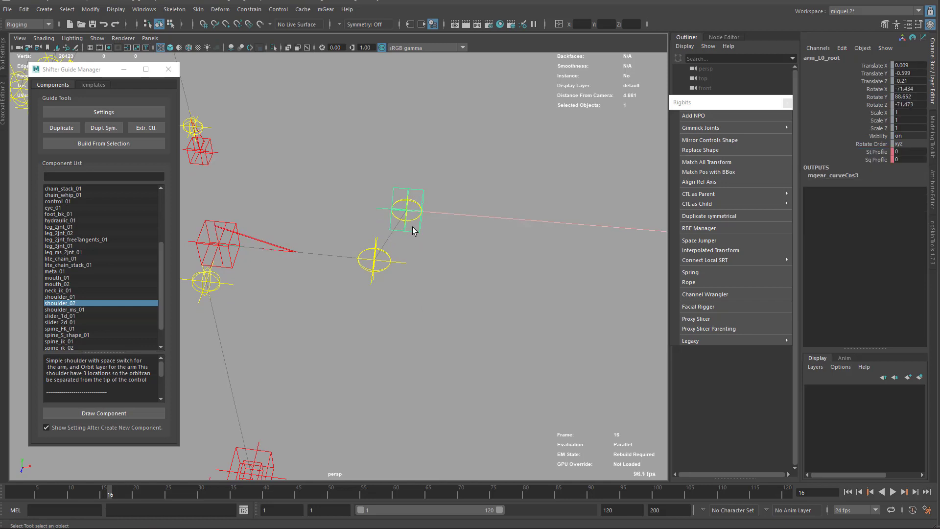
left_click(412, 230, "shift")
key("p")
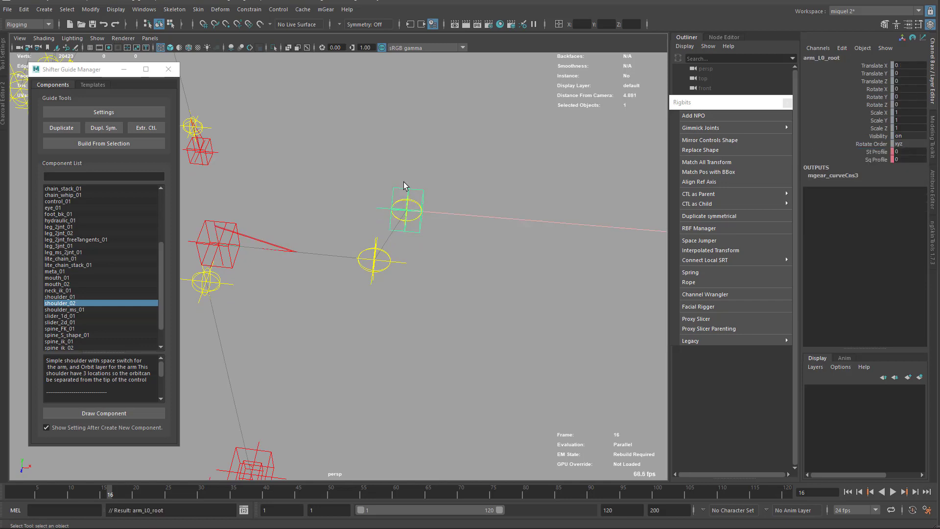
key("ctrl+z")
key("ctrl+z")
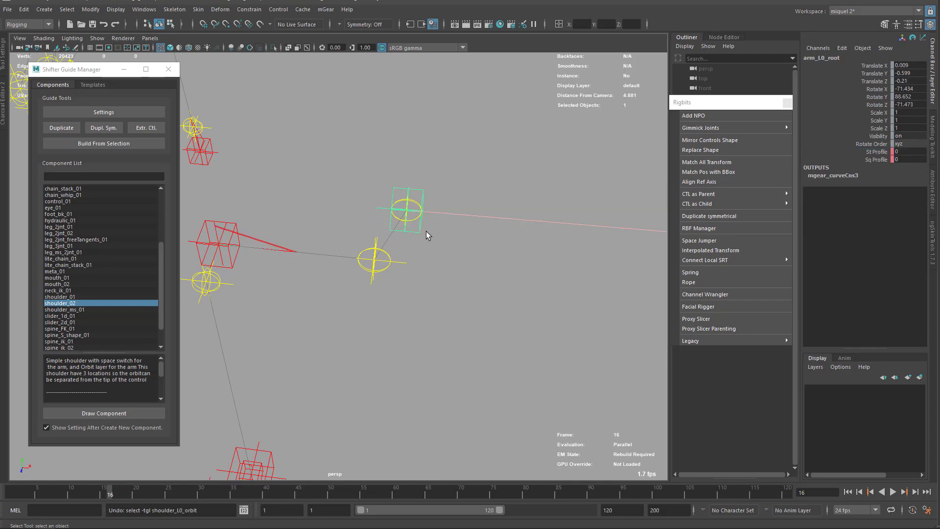
Parent the left arm root under shoulder_L0_orbit and select the orbit to check that the arm hierarchy belongs to it.
left_click(415, 229)
left_click(410, 222, "shift")
key("p")
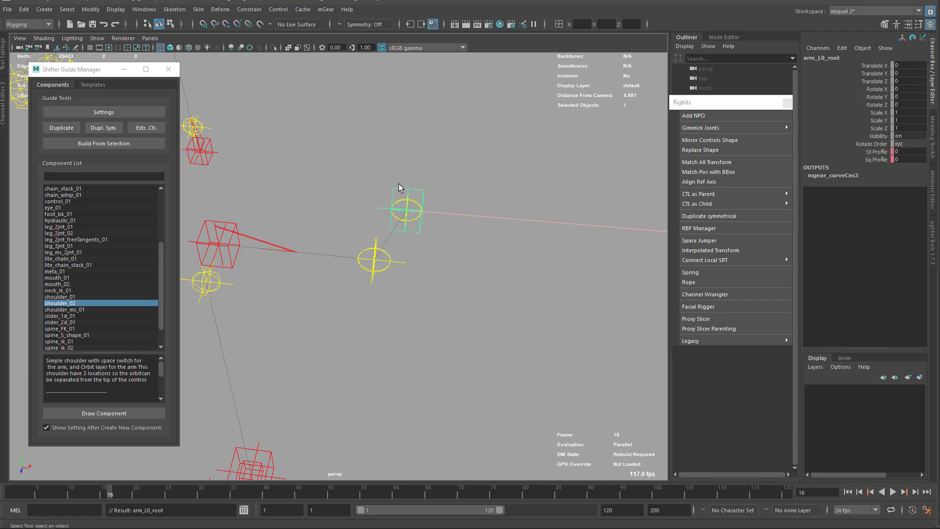
left_click(413, 228)
key("a")
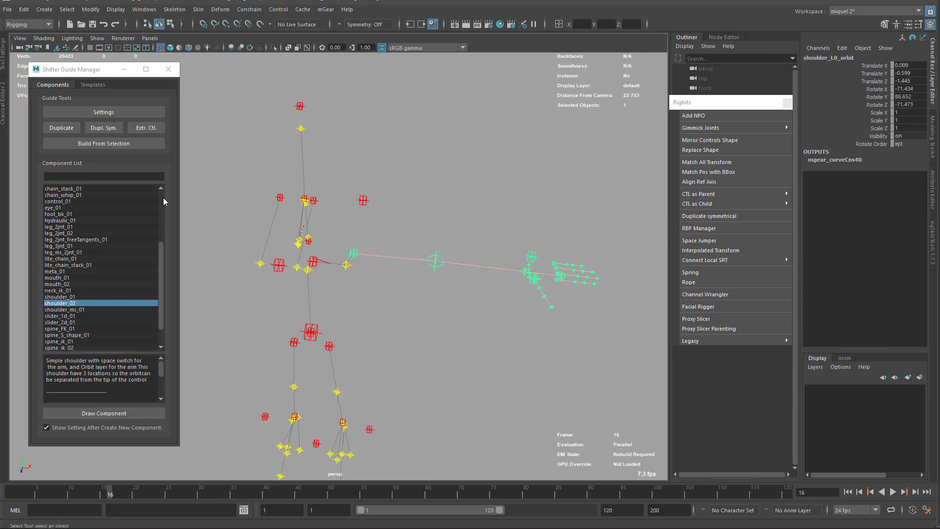
key("f")
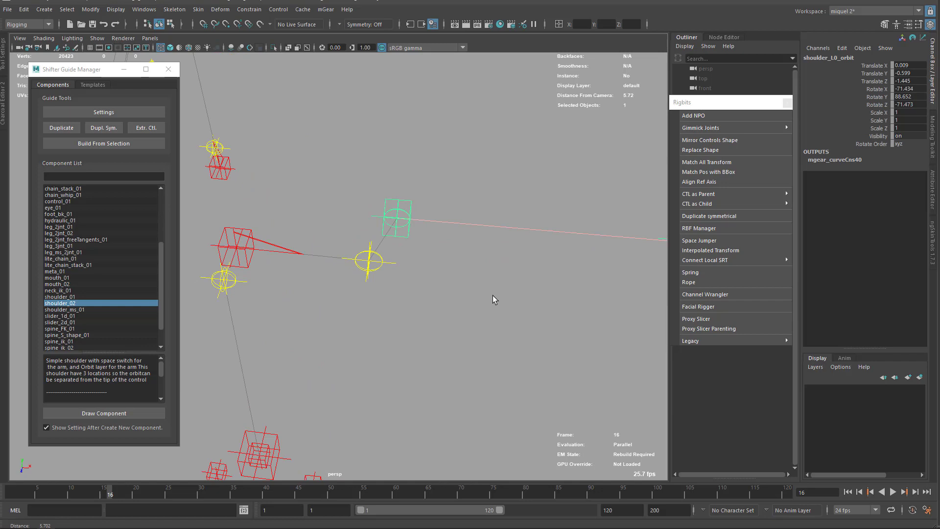
Move the Rigbits window off the Outliner, find the old shoulder_L1_root in the guide hierarchy and delete it.
left_click_drag(708, 109, 510, 110)
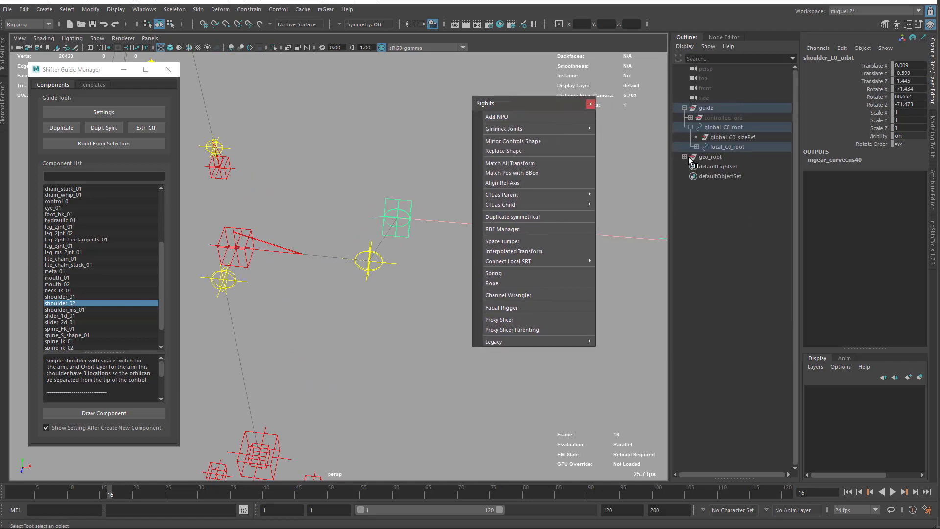
left_click_drag(240, 262, 253, 269)
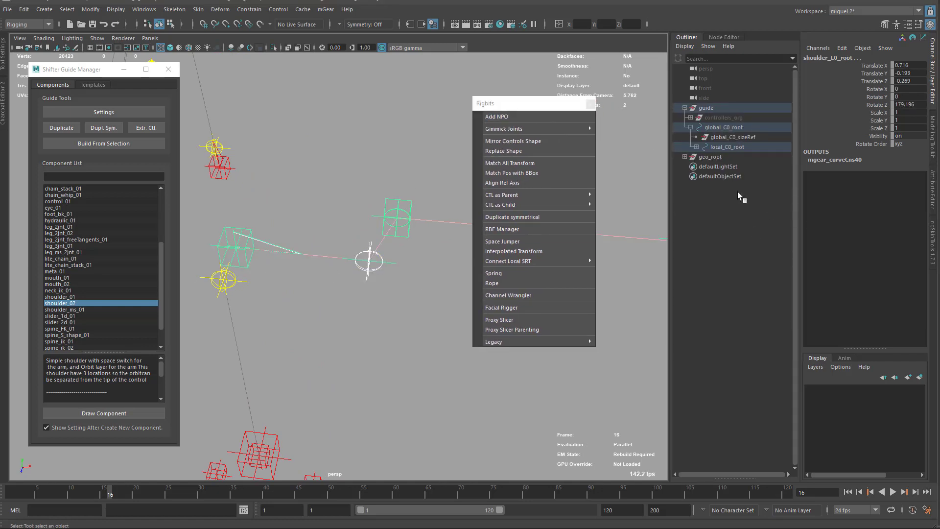
key("f")
left_click(743, 233, "ctrl")
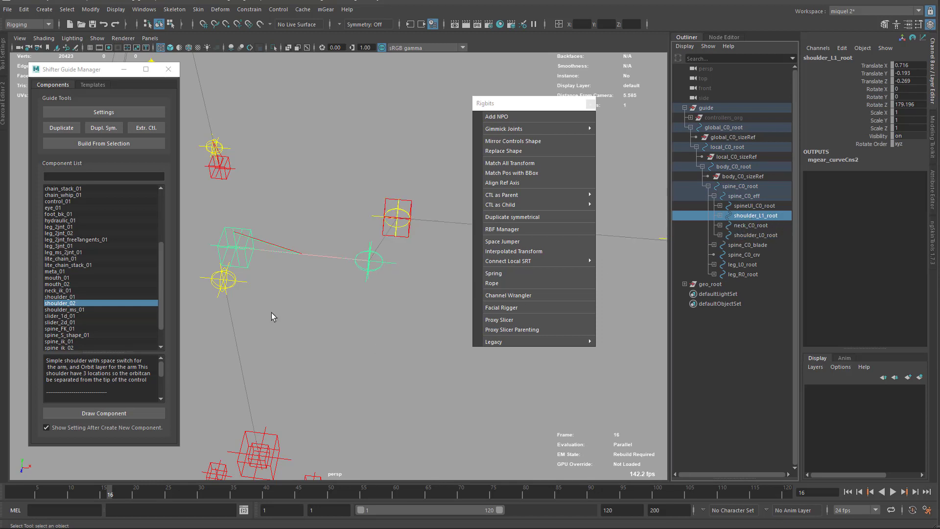
right_click_drag(272, 312, 236, 231, "alt")
key("Delete")
Place the floating Rigbits window beside the Outliner and select the new left shoulder root, shoulder_L0_root.
right_click_drag(341, 386, 307, 209, "alt")
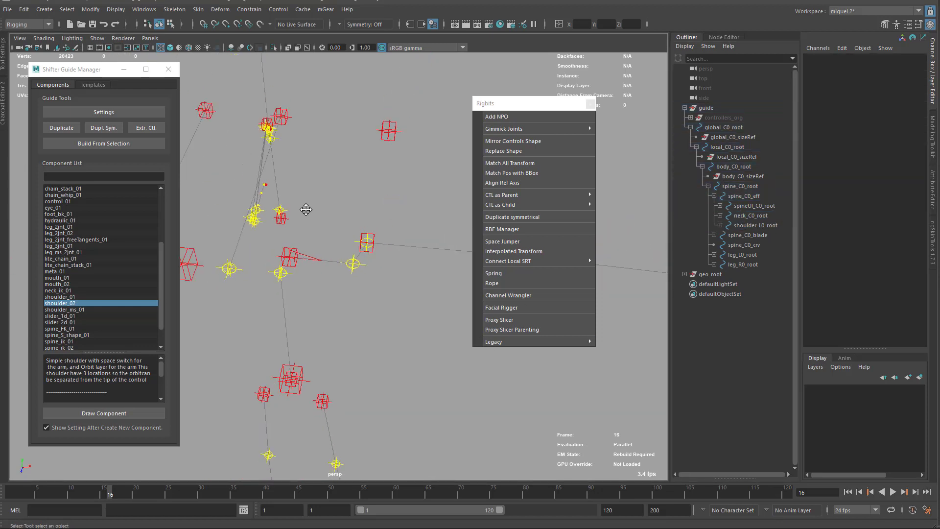
middle_click_drag(306, 210, 339, 166, "alt")
left_click_drag(339, 282, 367, 253, "alt")
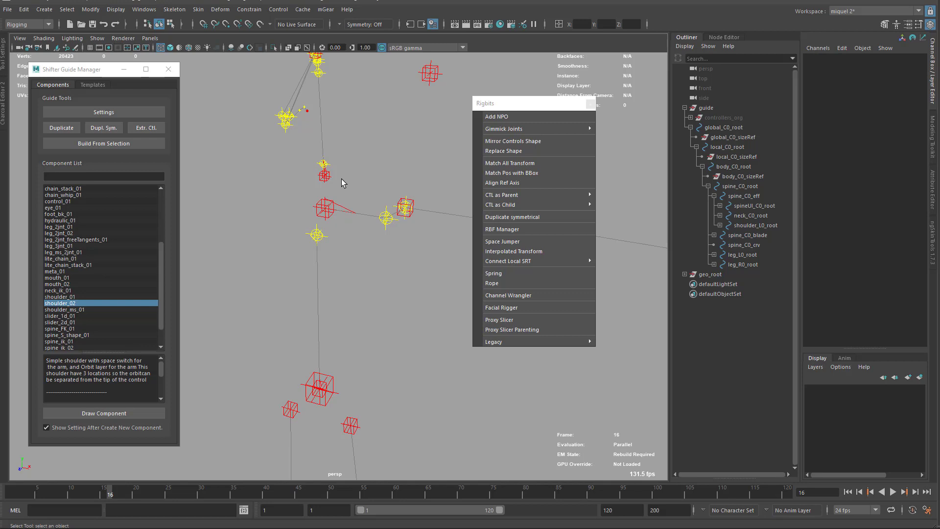
right_click_drag(342, 178, 354, 234, "alt")
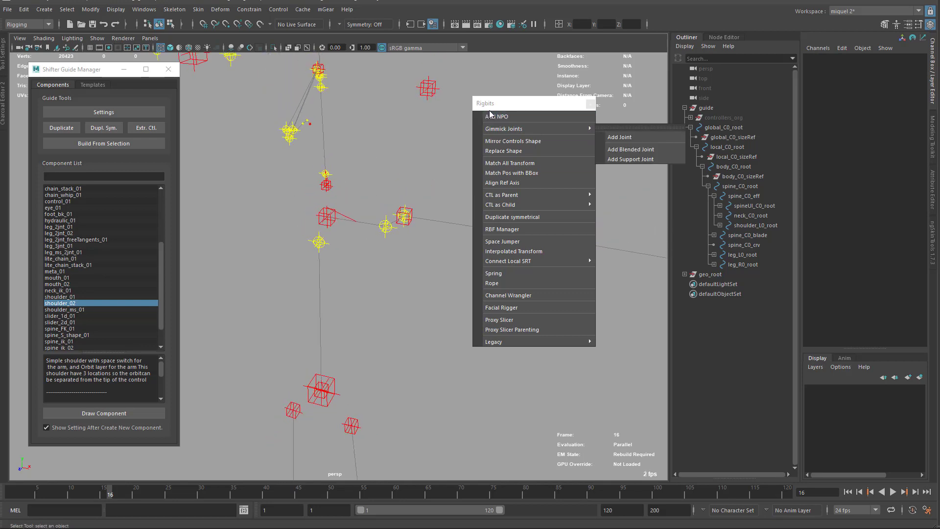
left_click_drag(544, 99, 620, 95)
left_click(330, 221)
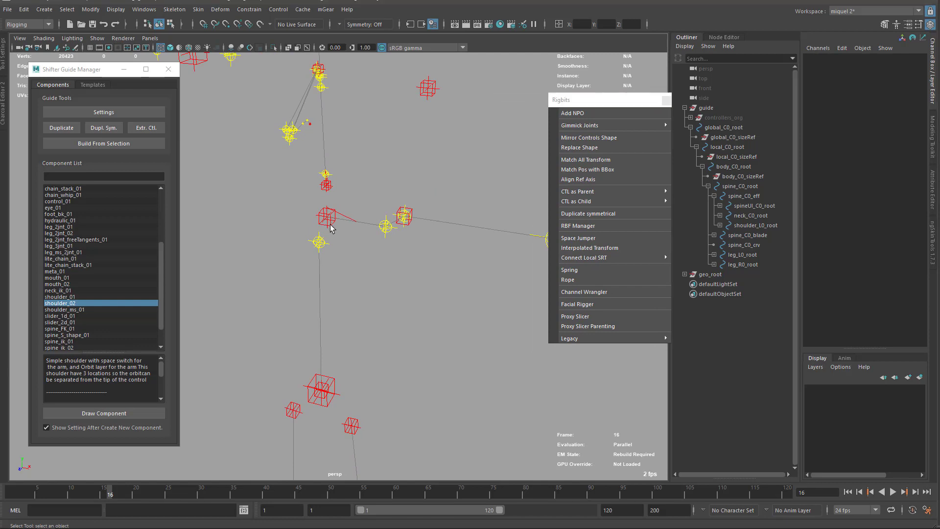
Parent the left hand's meta_L0_root guide under the arm's end locator, arm_L0_eff.
middle_click_drag(393, 288, 395, 222, "alt")
right_click_drag(394, 217, 348, 212, "alt")
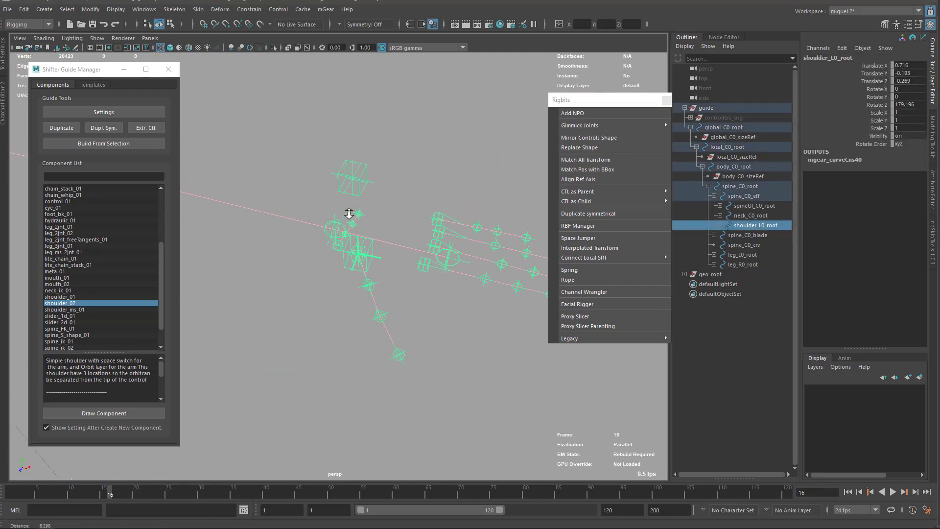
middle_click_drag(348, 212, 357, 240, "alt")
left_click(343, 278)
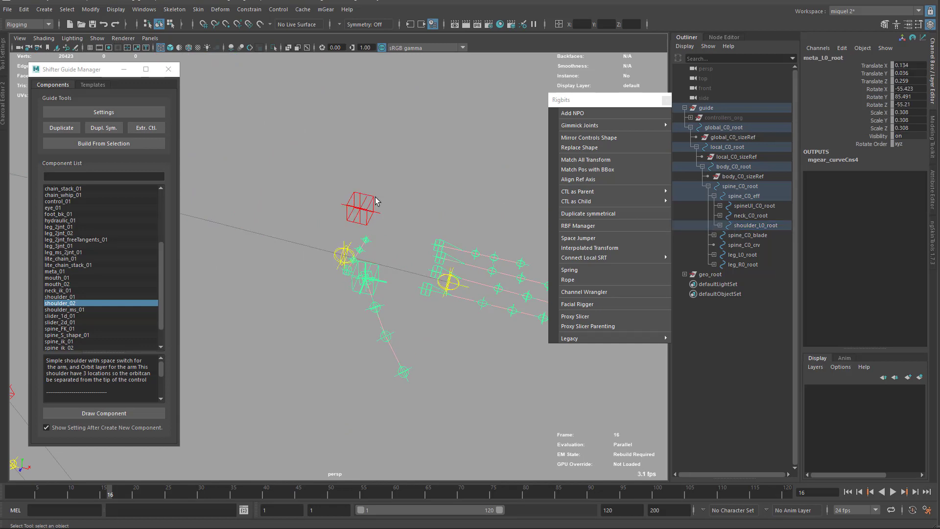
left_click(338, 261)
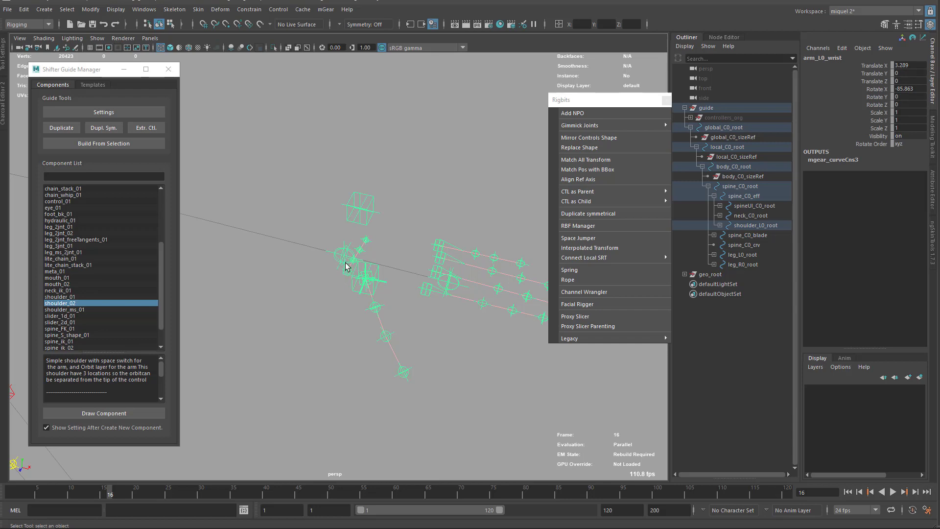
left_click(454, 292)
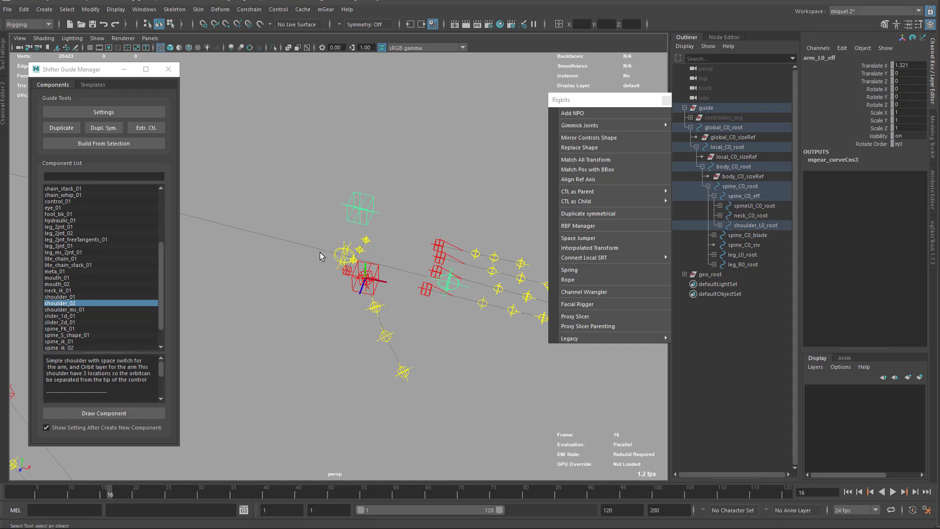
left_click(344, 275)
left_click(455, 294, "shift")
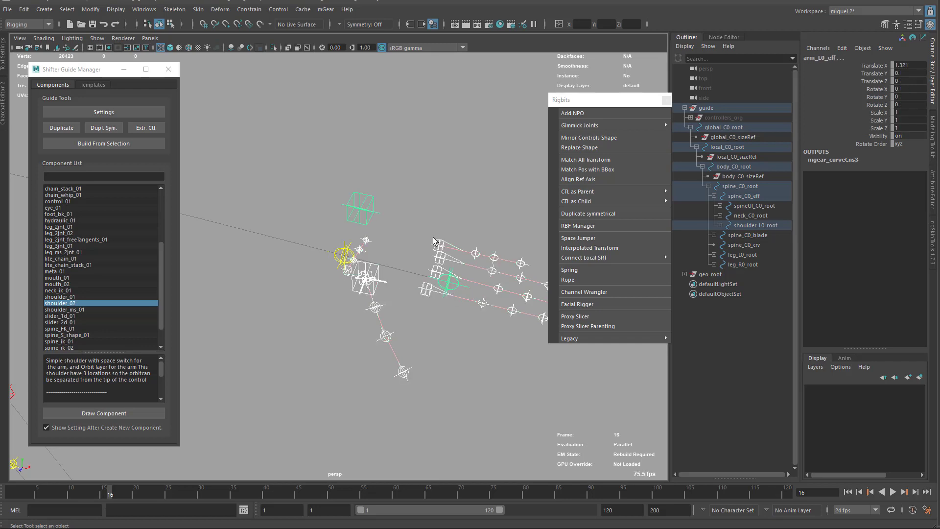
key("Down")
scroll(368, 284, "up", 1)
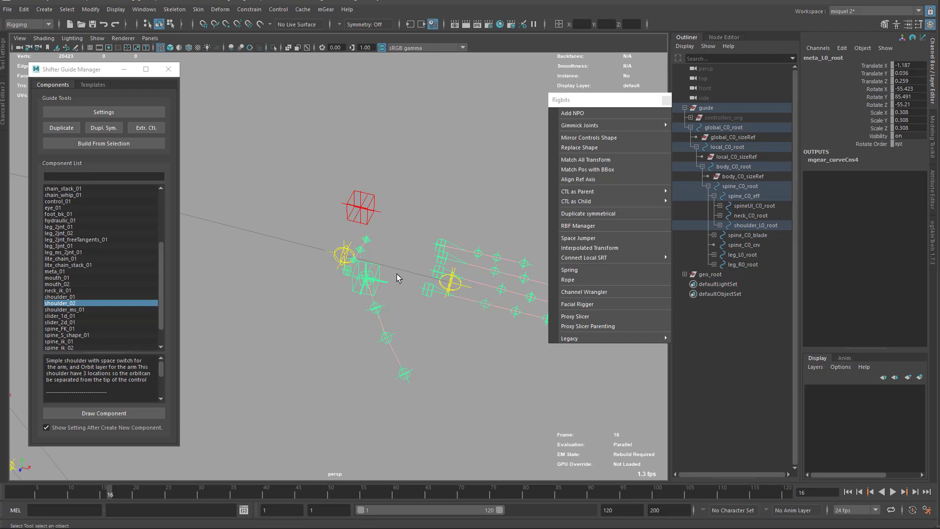
Examine the parenting of the left hand by selecting arm_L0_eff, meta_L0_root and armUI_L0_root, and review the whole guide.
scroll(431, 374, "down", 5)
middle_click_drag(345, 205, 415, 170, "alt")
left_click_drag(425, 255, 448, 276, "alt")
scroll(416, 267, "up", 4)
middle_click_drag(422, 236, 357, 231, "alt")
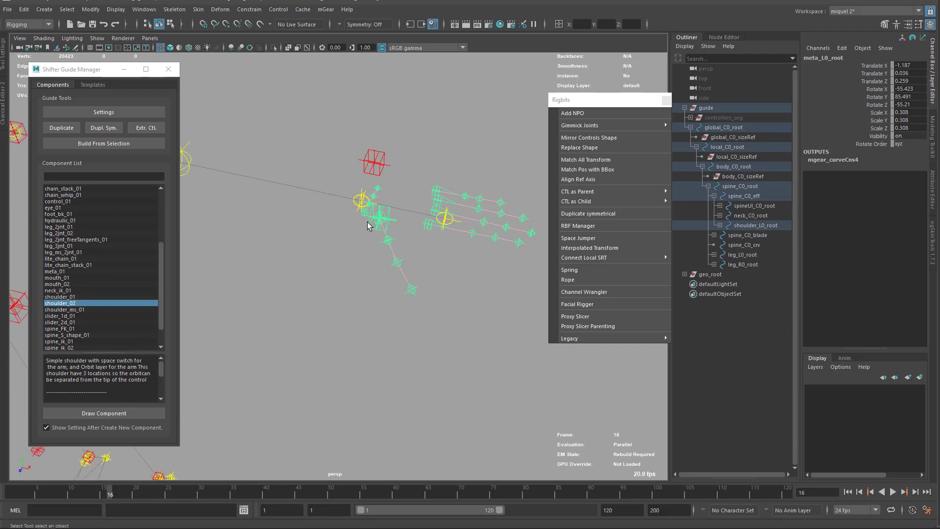
left_click(446, 222)
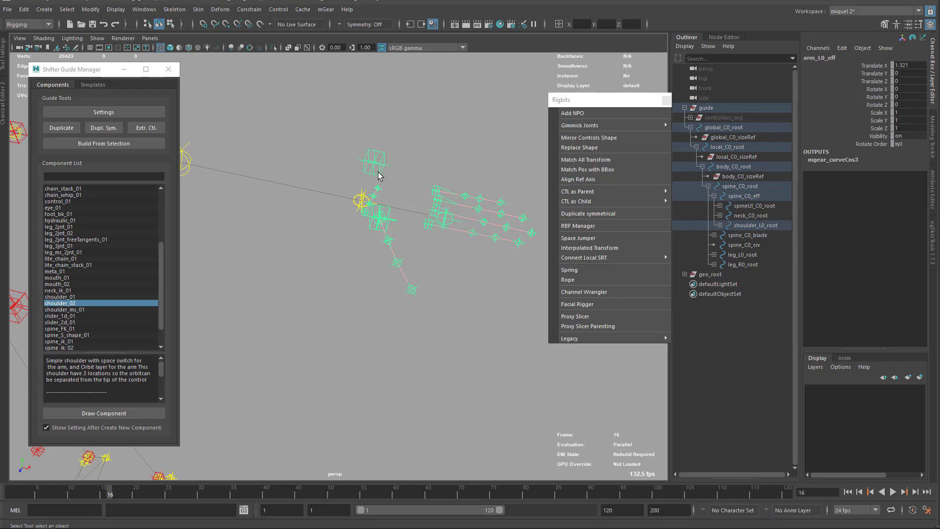
left_click(363, 215)
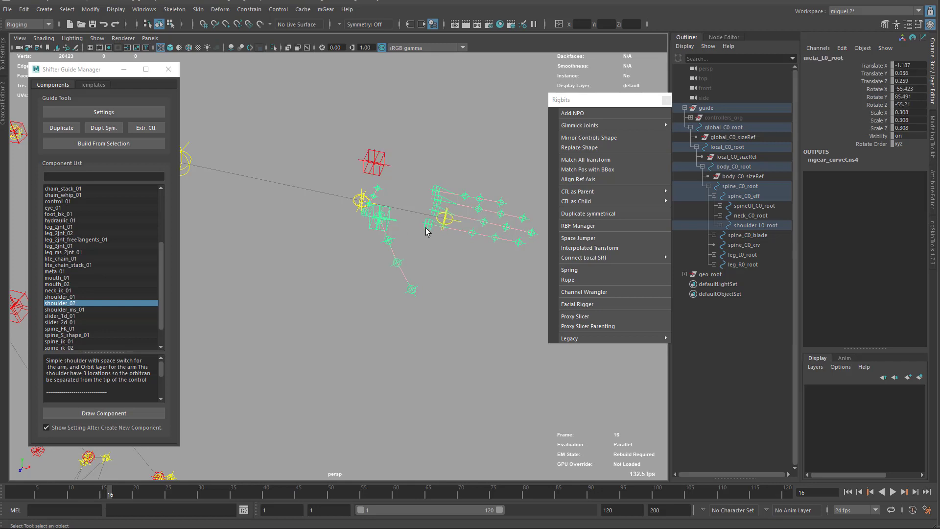
middle_click_drag(426, 232, 345, 185, "alt")
left_click(354, 166)
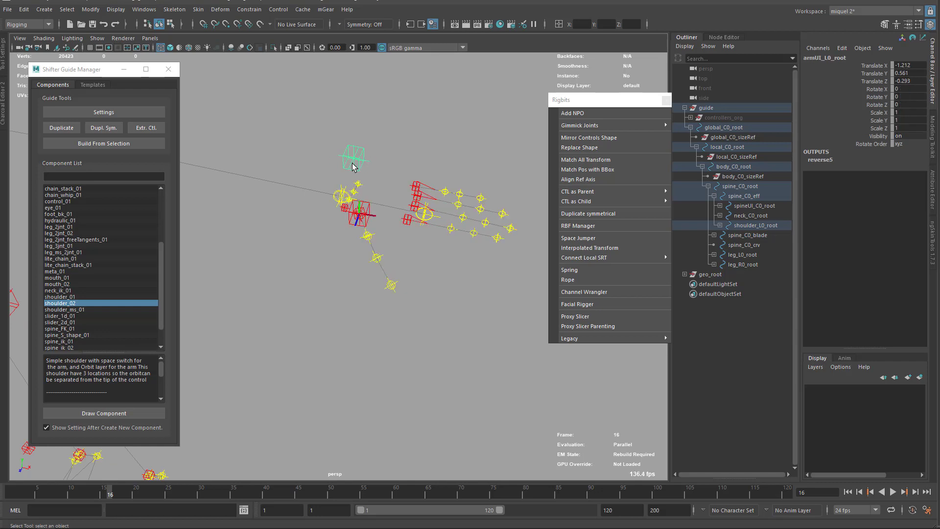
left_click(426, 233)
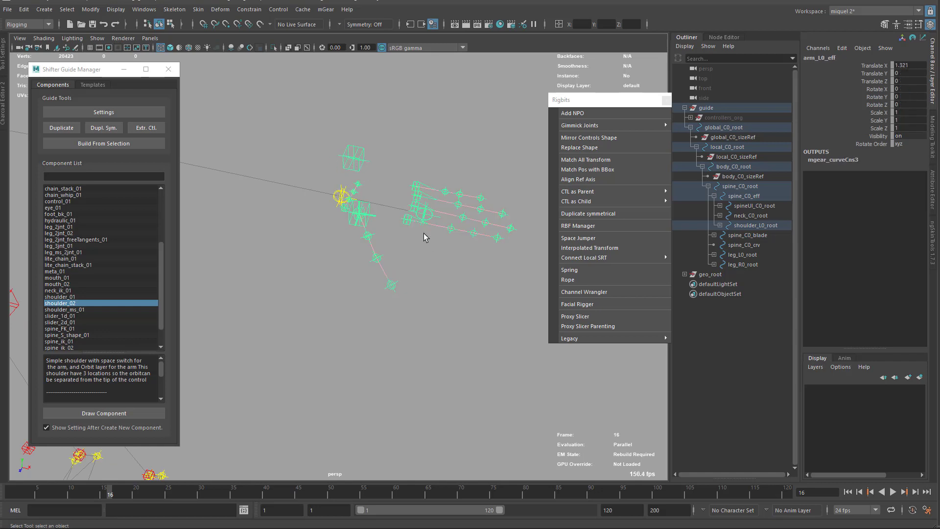
scroll(427, 287, "down", 5)
middle_click_drag(250, 206, 476, 189, "alt")
scroll(343, 177, "down", 5)
scroll(299, 232, "up", 5)
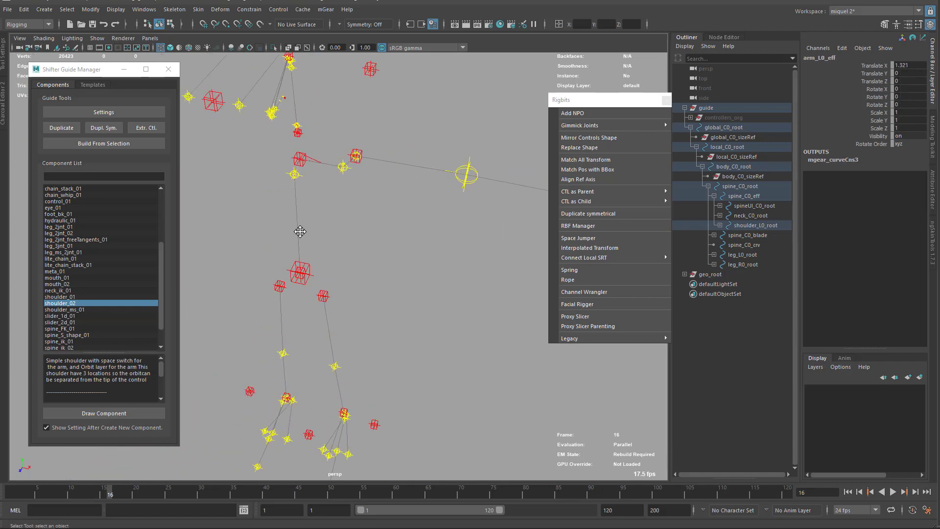
Turn on the display of polygons in the viewport to see the shoe meshes around the foot guides.
middle_click_drag(300, 232, 249, 233, "alt")
left_click_drag(522, 180, 441, 162, "alt")
right_click_drag(441, 161, 441, 369, "alt")
middle_click_drag(441, 368, 437, 354, "alt")
left_click_drag(392, 323, 401, 289, "alt")
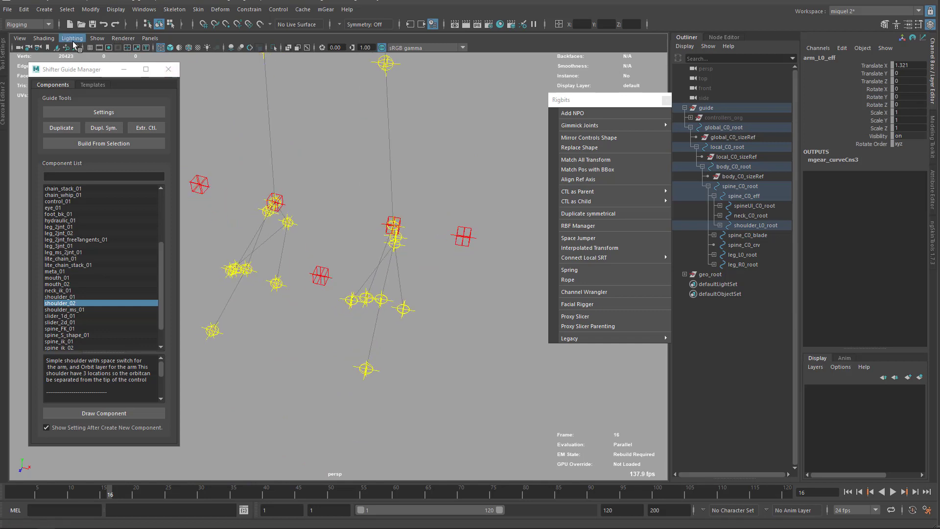
left_click(97, 38)
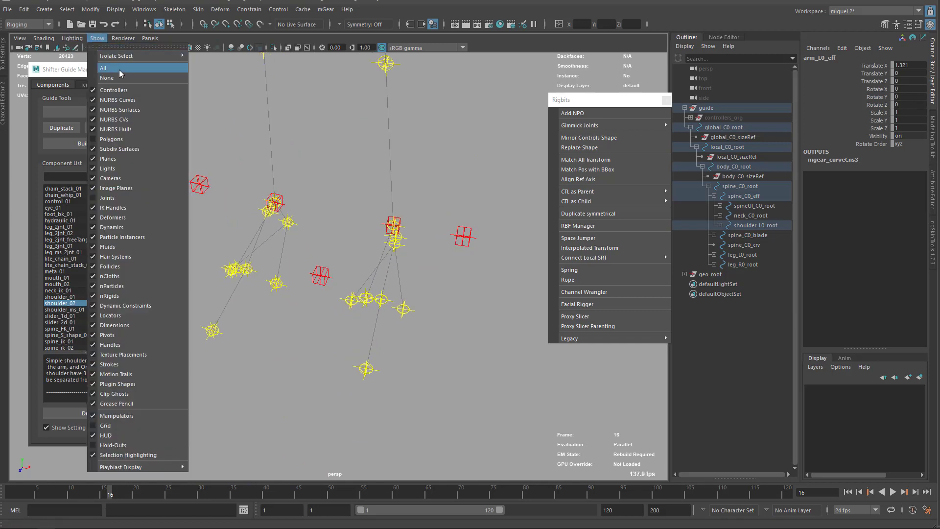
left_click(135, 139)
left_click_drag(392, 234, 400, 240, "alt")
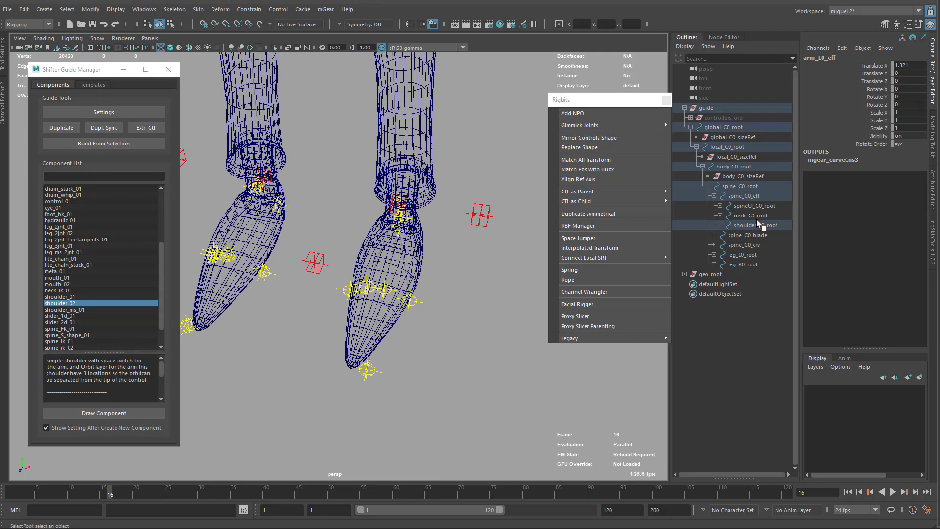
Collapse the guide hierarchy, expand geo_root and hide the body_setup_geo mesh.
left_click(685, 107)
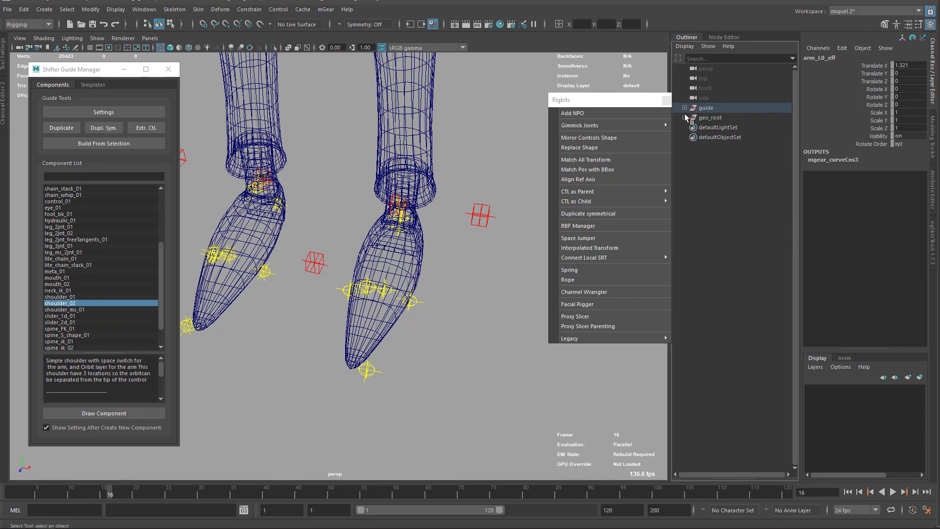
left_click(685, 117)
left_click(721, 274)
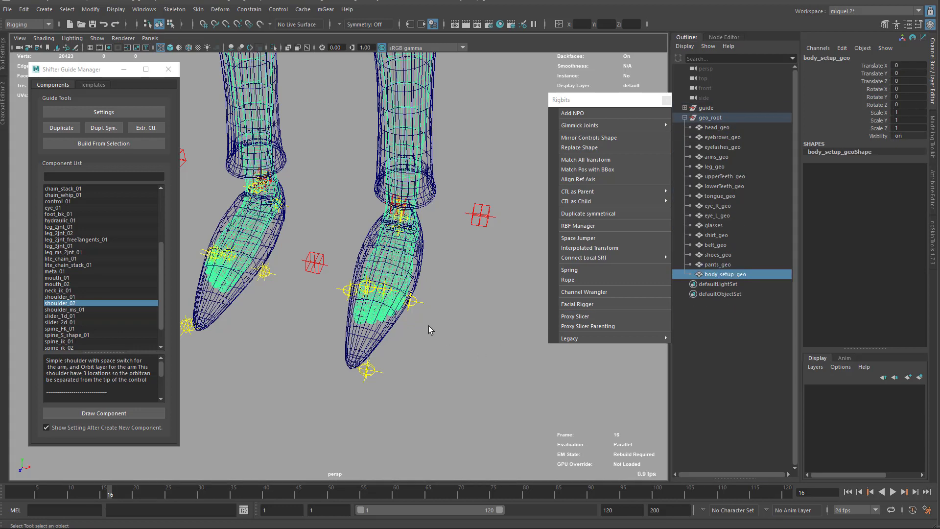
left_click_drag(410, 309, 427, 329, "alt")
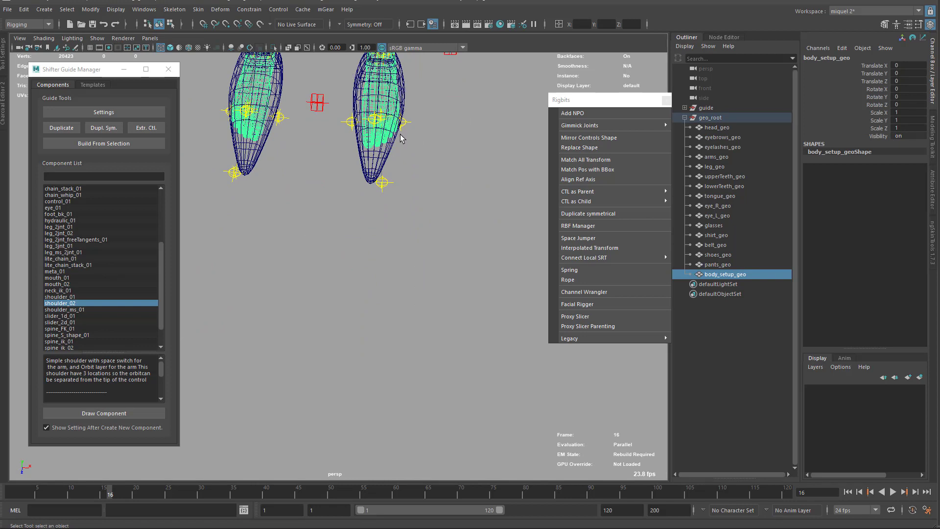
key("ctrl+h")
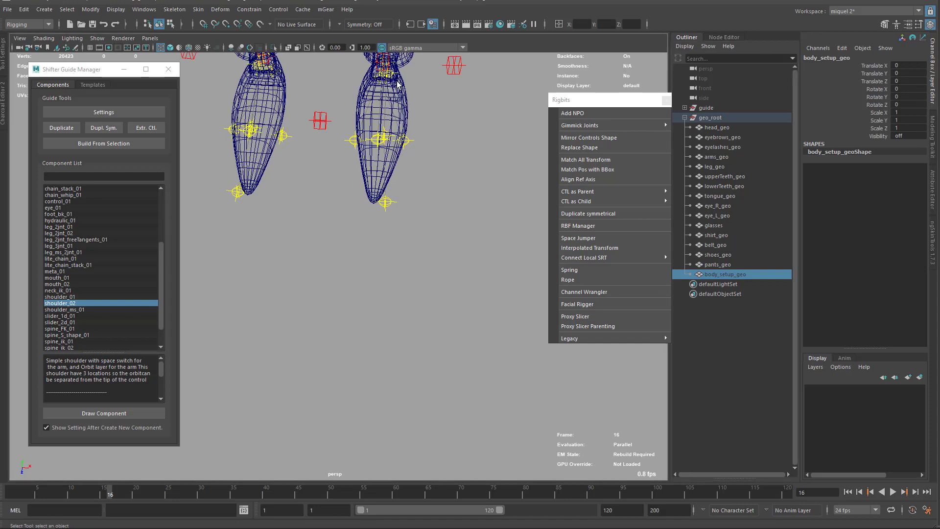
Rotate the left foot guide root, foot_L0_root, to about -90 degrees in Y so it points along the shoe.
left_click(377, 64)
key("e")
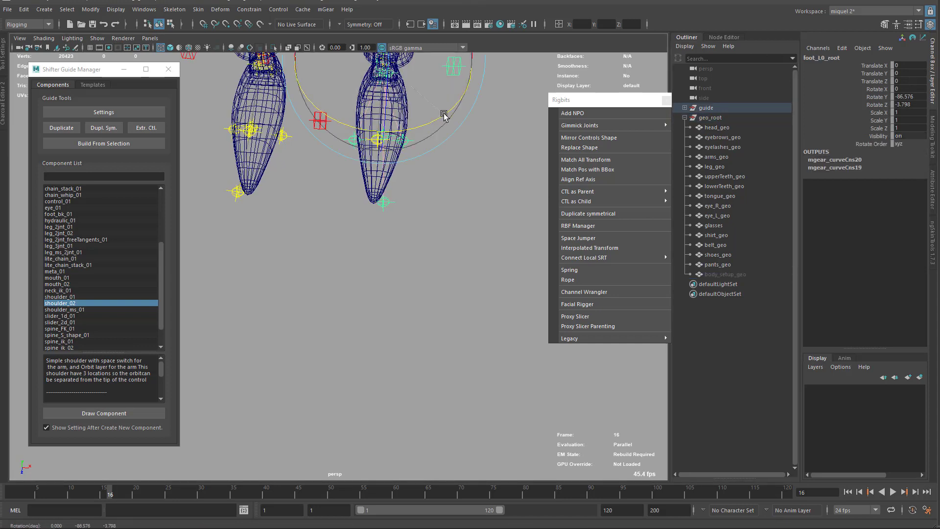
left_click_drag(441, 118, 438, 122)
key("w")
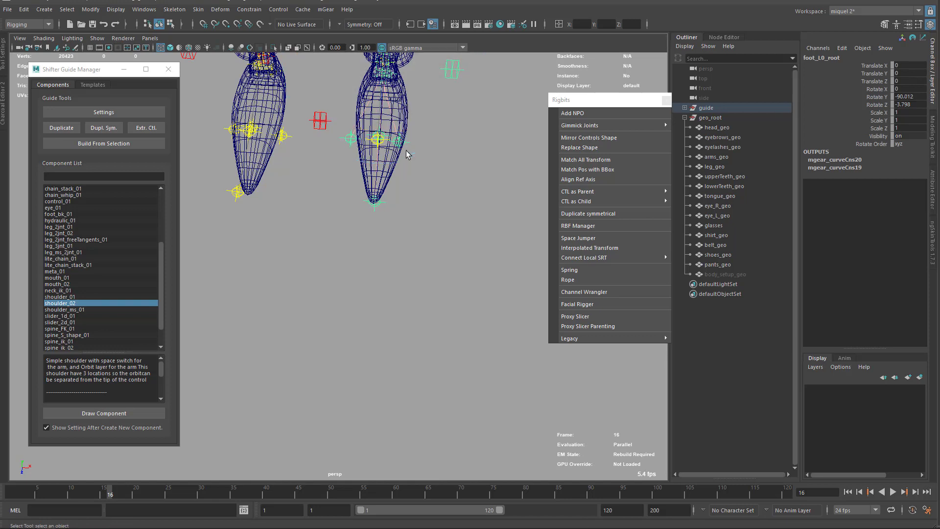
Fit the left foot's side pivots to the shoe edges, with foot_L0_outpivot at about -0.636 and foot_L0_inpivot at about 0.502 in Z.
left_click(406, 150)
left_click_drag(397, 148, 387, 143)
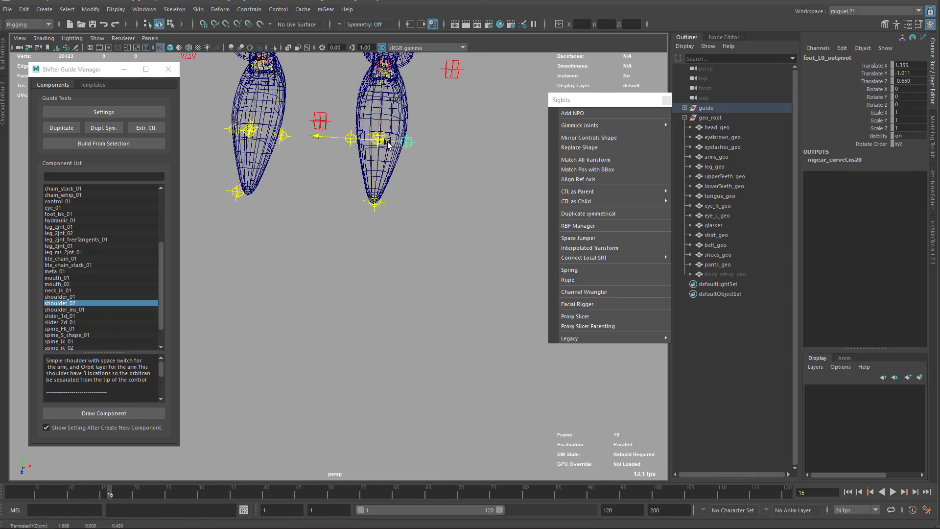
left_click(345, 139)
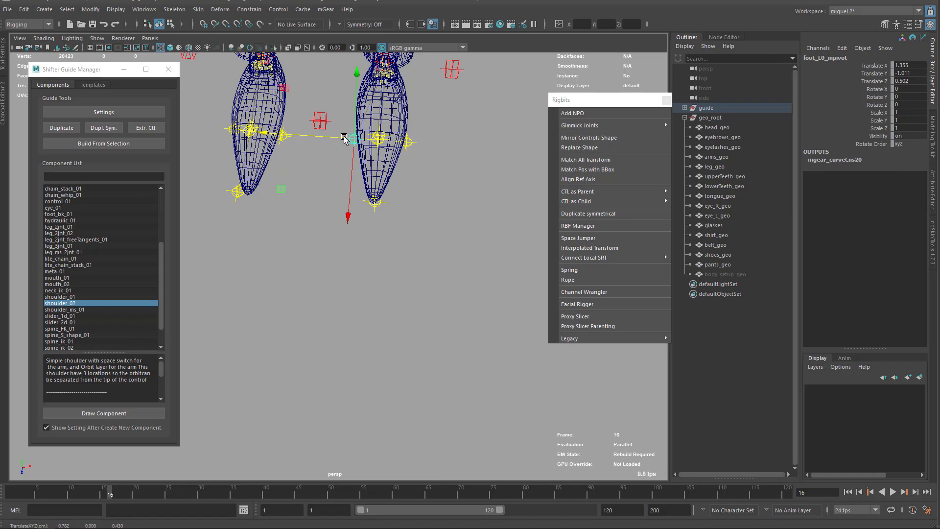
key("f")
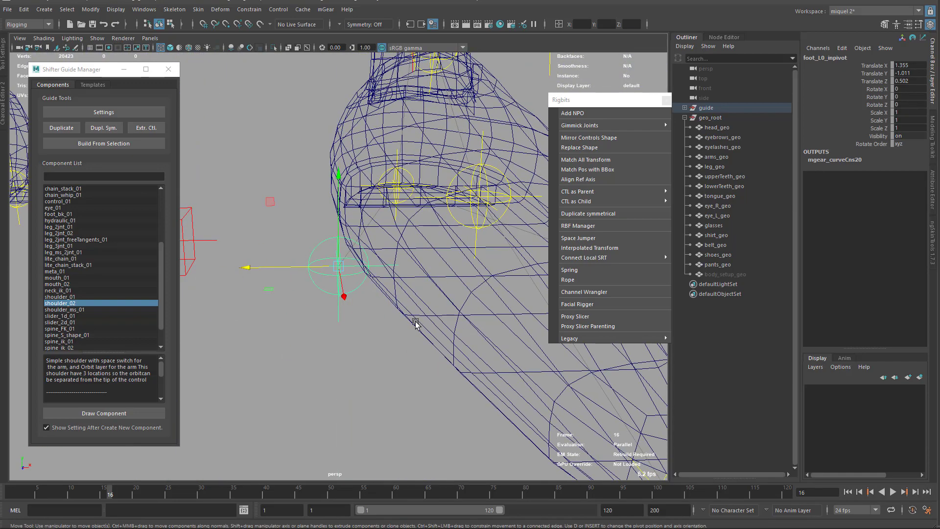
right_click_drag(416, 323, 361, 317, "alt")
left_click_drag(361, 317, 310, 269, "alt")
left_click_drag(453, 276, 429, 245, "alt")
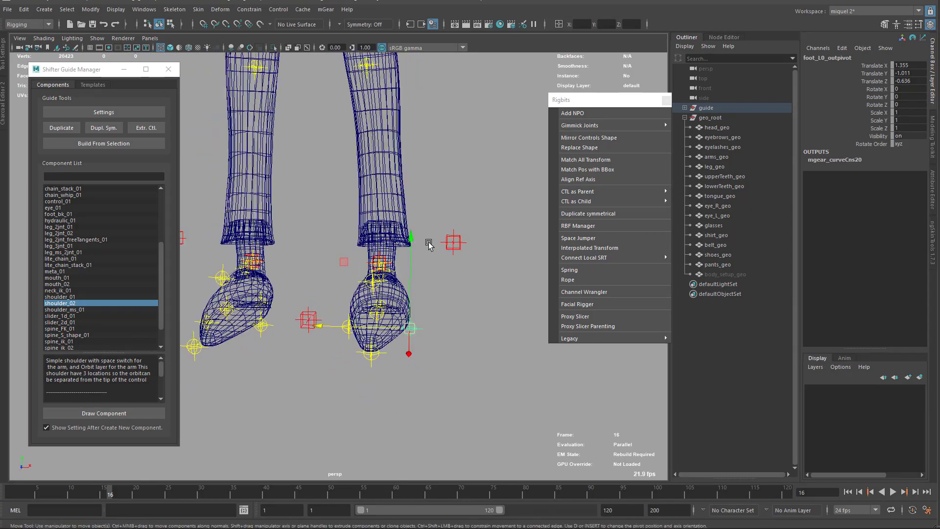
left_click_drag(418, 317, 428, 262, "alt")
middle_click_drag(429, 262, 363, 252, "alt")
key("q")
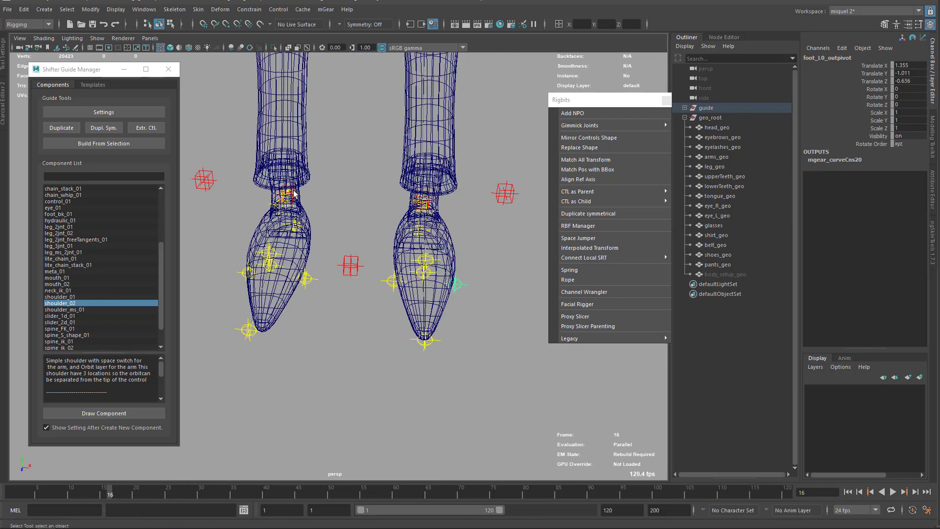
Delete the old right foot guide, foot_R0_root, and replace it with a symmetrical duplicate of foot_L0_root.
left_click(294, 189)
left_click(341, 106)
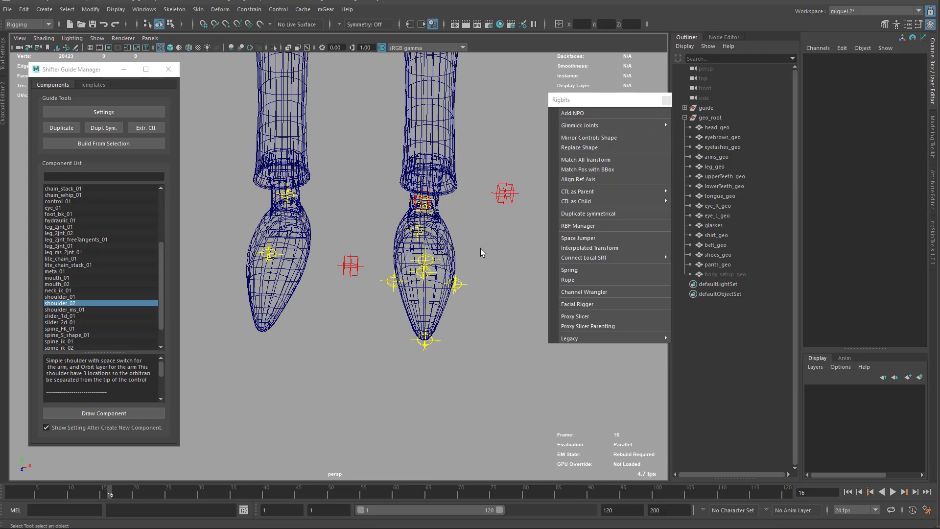
left_click(414, 200)
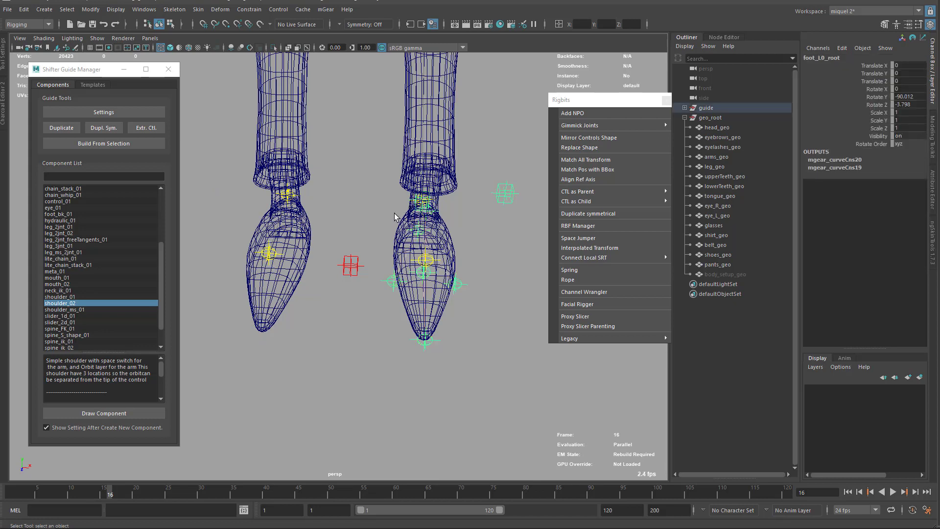
left_click(106, 130)
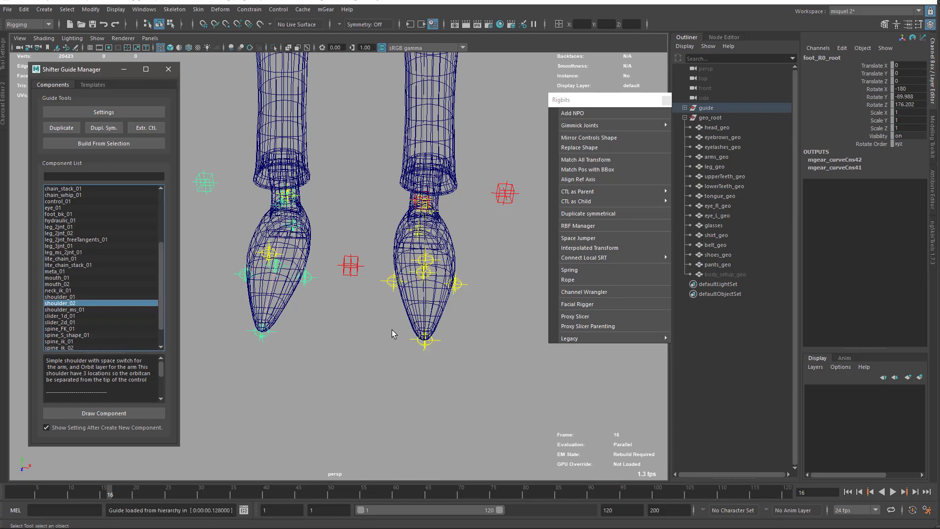
Try to duplicate the left shoulder symmetrically with both shoulder_L0_blade and shoulder_L0_root selected.
key("a")
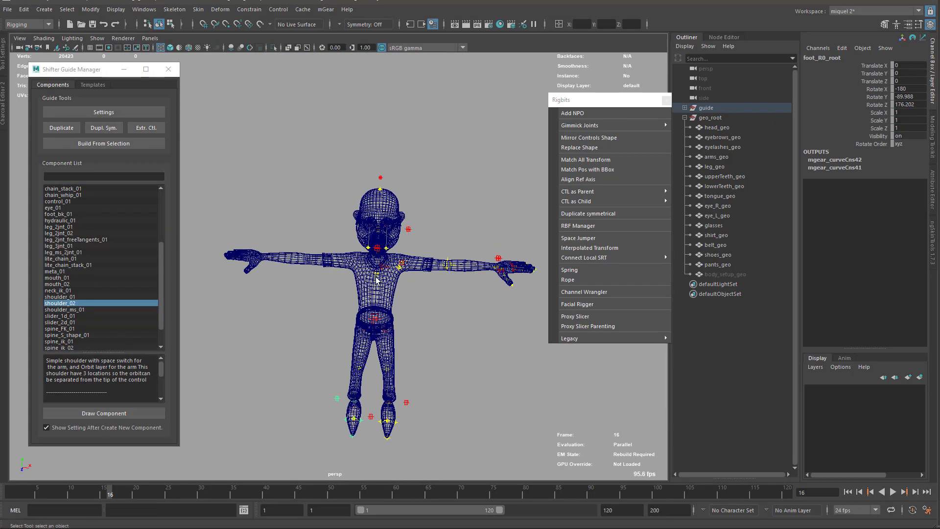
left_click(382, 271)
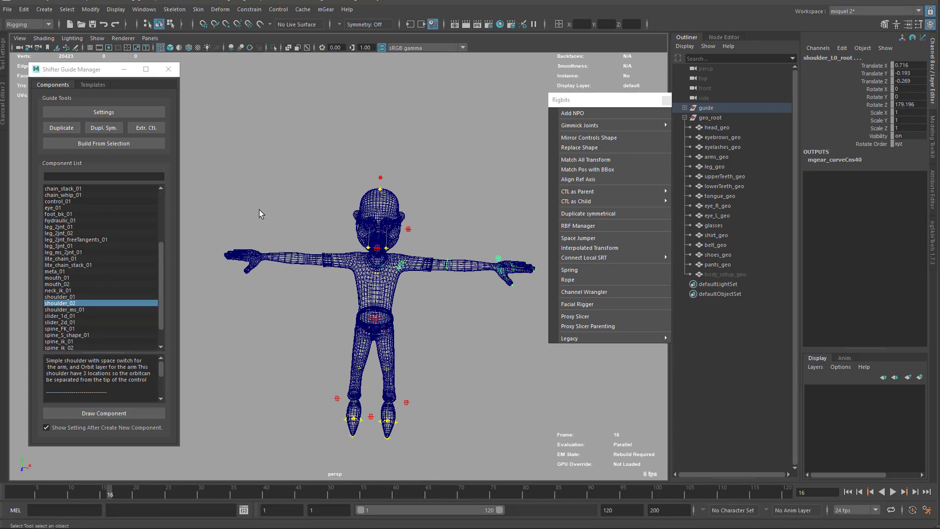
left_click(104, 129)
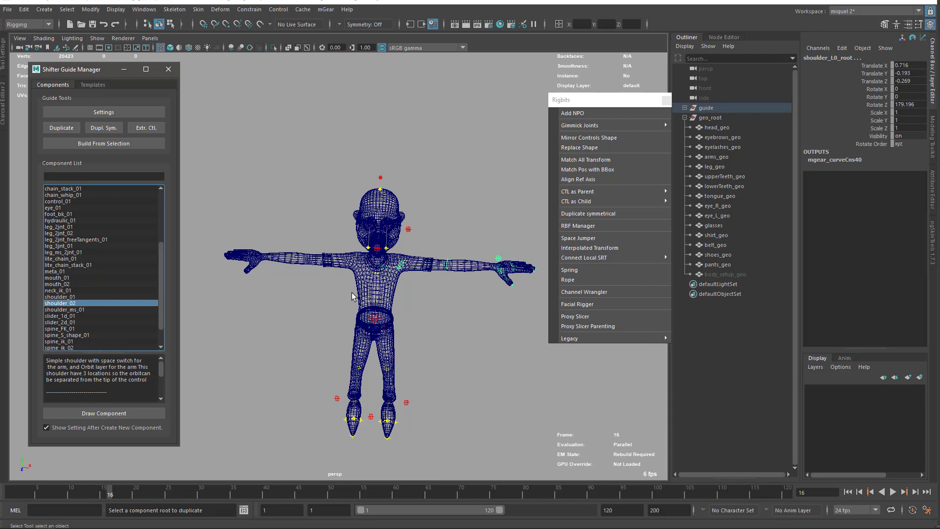
Inspect the left shoulder guide up close and check the Script Editor history for the selected nodes and the duplication message.
left_click_drag(427, 365, 419, 354, "alt")
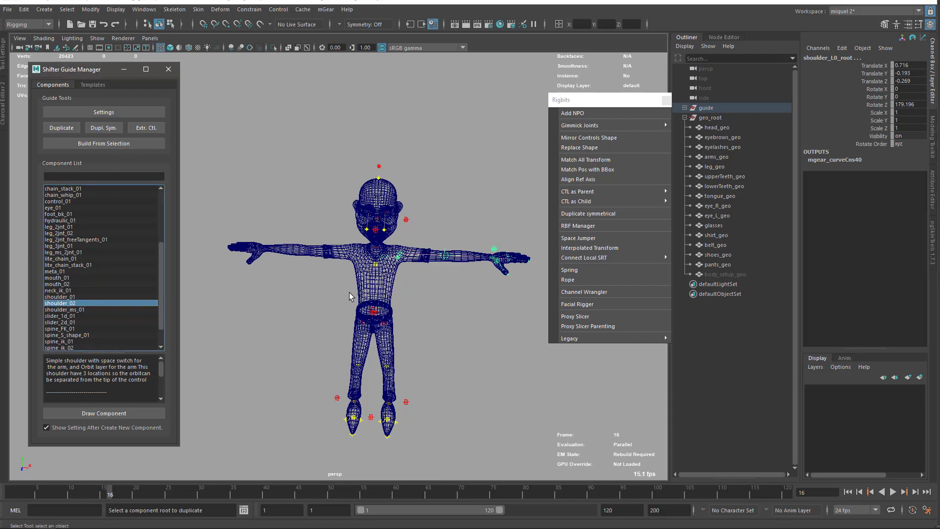
right_click_drag(318, 274, 495, 310, "alt")
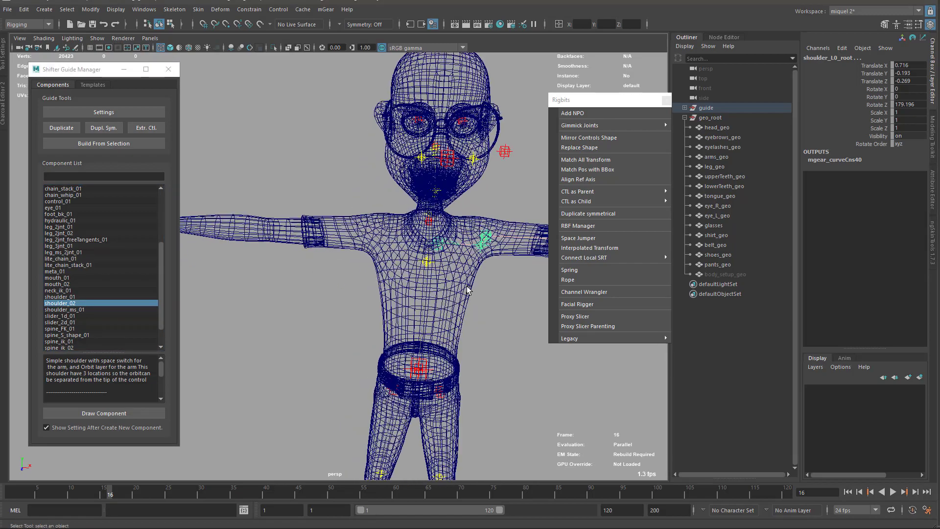
middle_click_drag(495, 310, 406, 290, "alt")
left_click_drag(407, 293, 416, 304, "alt")
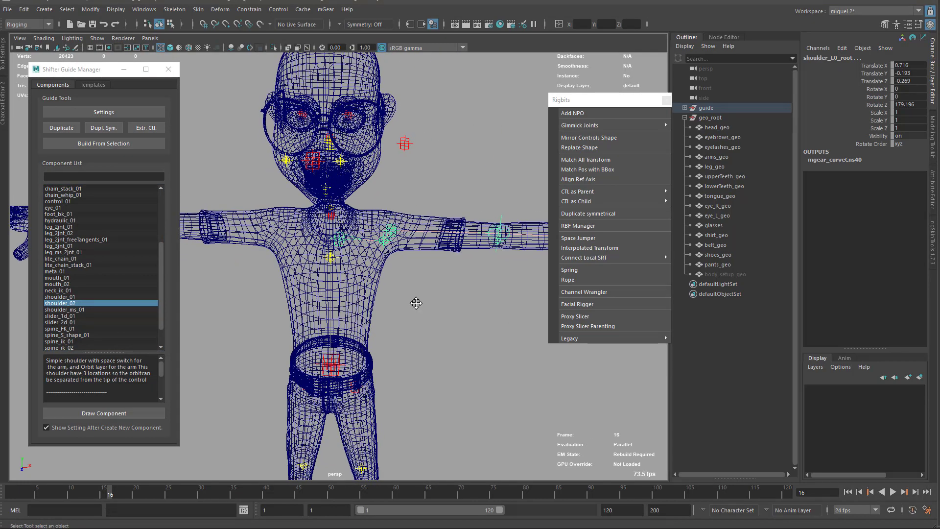
middle_click_drag(416, 304, 411, 275, "alt")
left_click(333, 183)
left_click(334, 184)
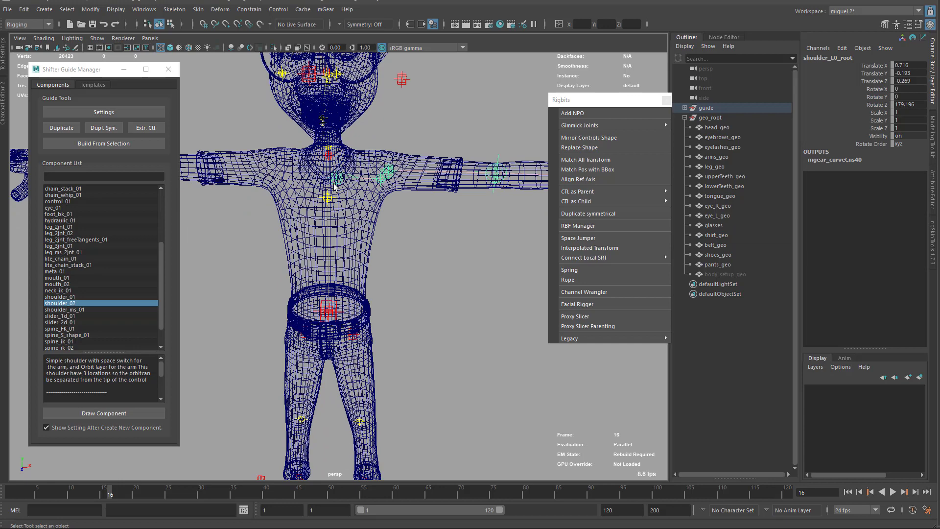
left_click(243, 510)
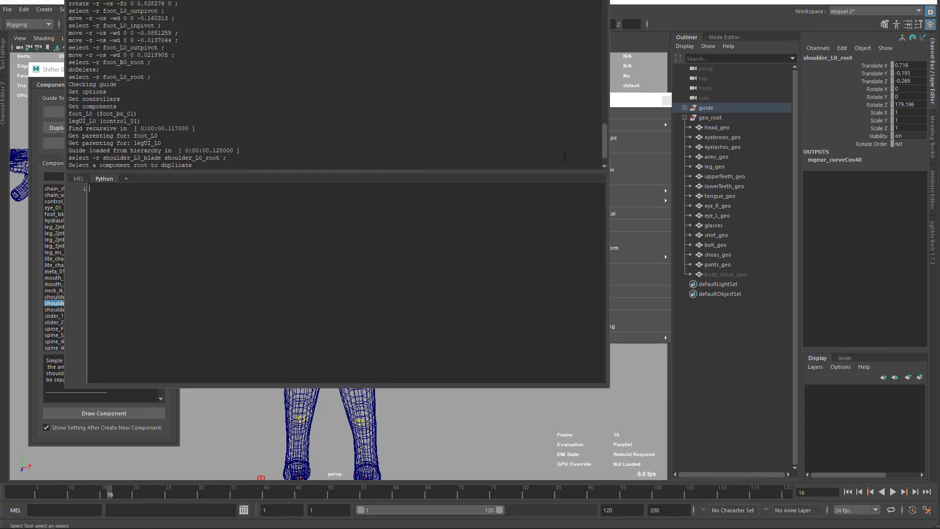
left_click_drag(604, 143, 603, 153)
left_click(598, 0)
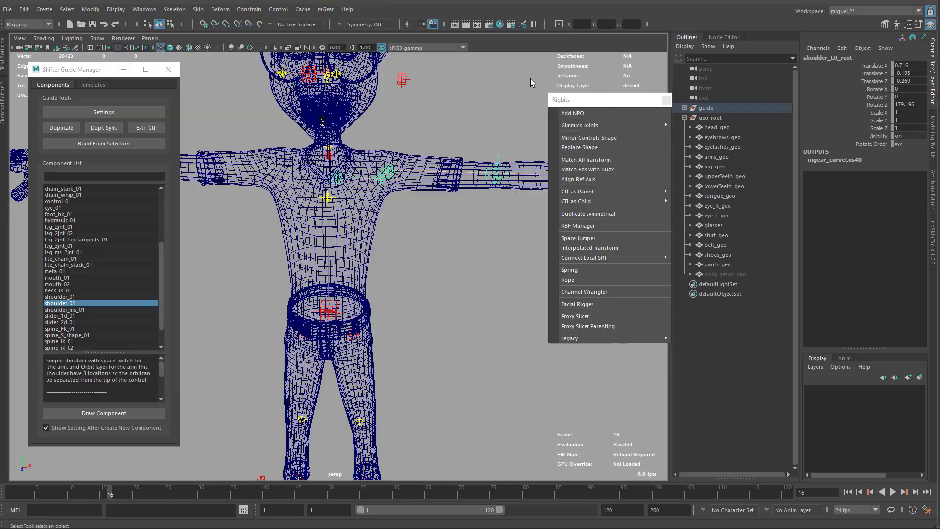
Select only shoulder_L0_root and duplicate it symmetrically to create the right shoulder, arm and hand guides.
left_click(452, 257)
right_click_drag(308, 186, 480, 258, "alt")
middle_click_drag(373, 108, 450, 368, "alt")
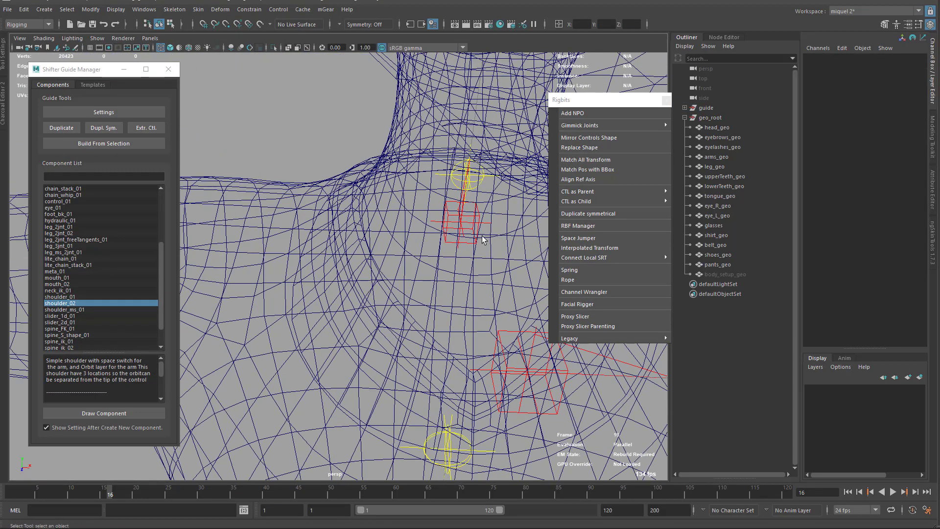
left_click(509, 337)
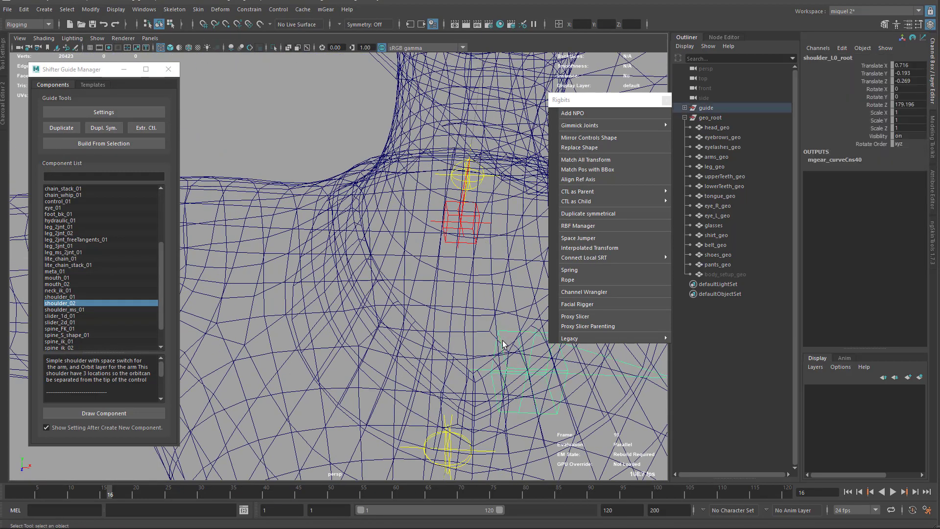
left_click(113, 130)
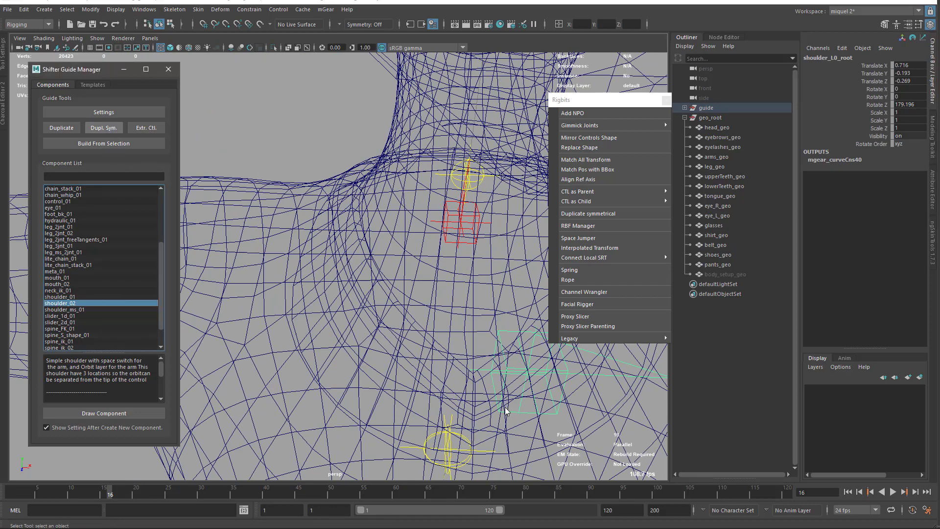
scroll(468, 382, "down", 6)
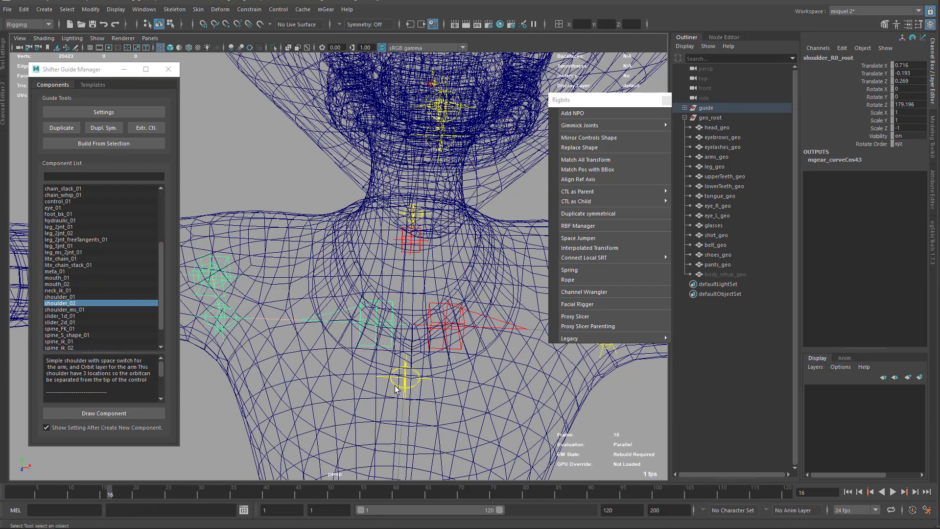
mouse_move(450, 372)
left_mouse_down("alt")
mouse_move(433, 364)
mouse_move(462, 362)
left_mouse_up("alt")
scroll(433, 363, "down", 4)
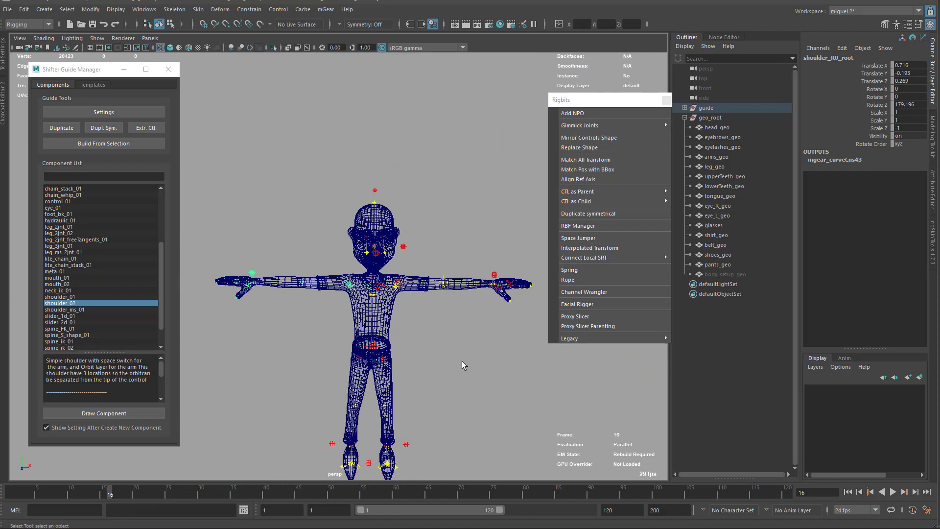
Examine the complete biped guide on its own with the character meshes hidden, including the shoulder blade locator.
left_click(462, 361)
scroll(462, 361, "up", 5)
middle_click_drag(456, 387, 421, 238, "alt")
key("alt+1")
right_click_drag(422, 237, 351, 199, "alt")
middle_click_drag(351, 200, 367, 218, "alt")
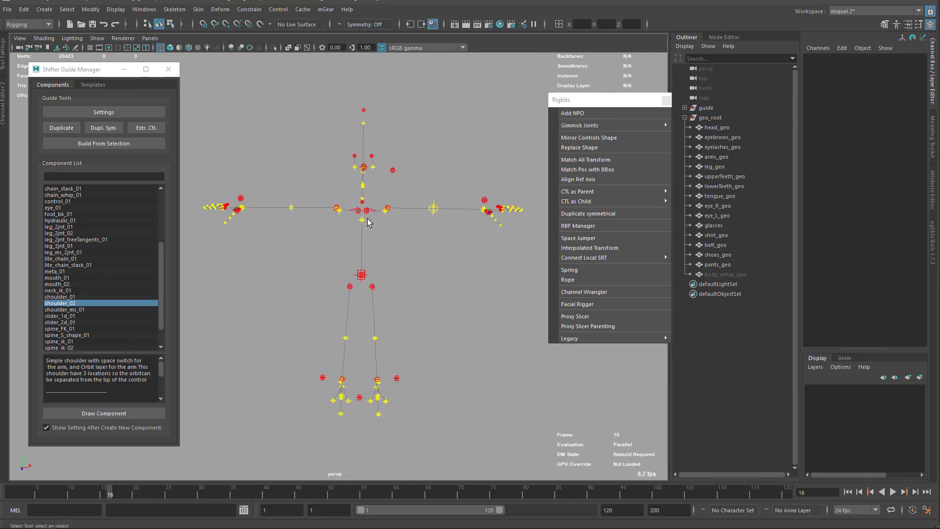
left_click(373, 213)
scroll(424, 250, "down", 1)
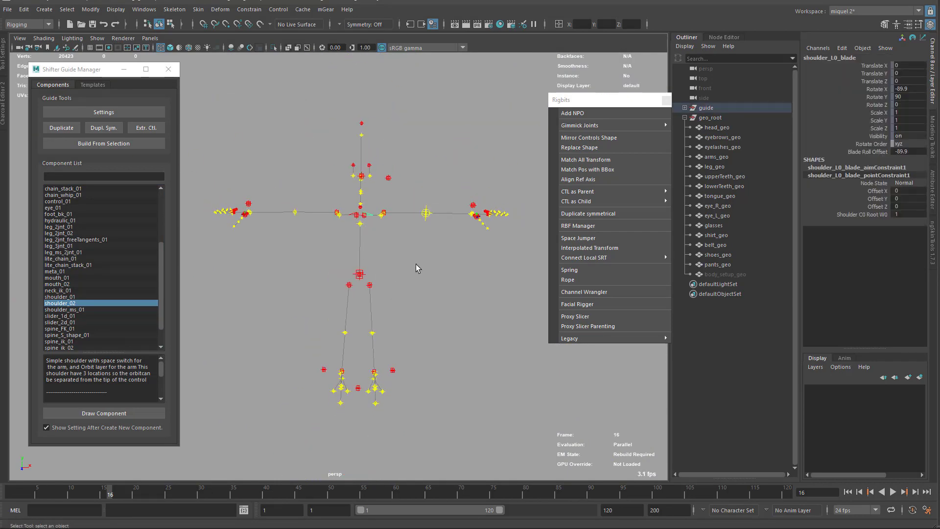
Show the character meshes again, select the top guide node and build the Shifter rig from it.
left_click(416, 264)
right_click_drag(416, 263, 374, 290, "alt")
key("alt+1")
mouse_move(373, 290)
left_mouse_down("alt")
mouse_move(439, 348)
mouse_move(451, 329)
mouse_move(441, 294)
mouse_move(310, 393)
mouse_move(304, 284)
mouse_move(386, 285)
mouse_move(368, 297)
left_mouse_up("alt")
left_click(710, 107)
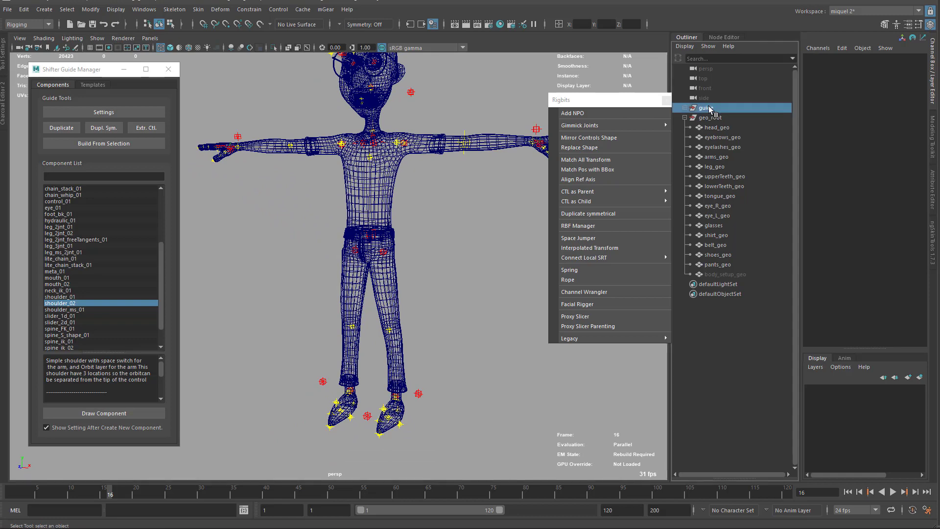
left_click(104, 144)
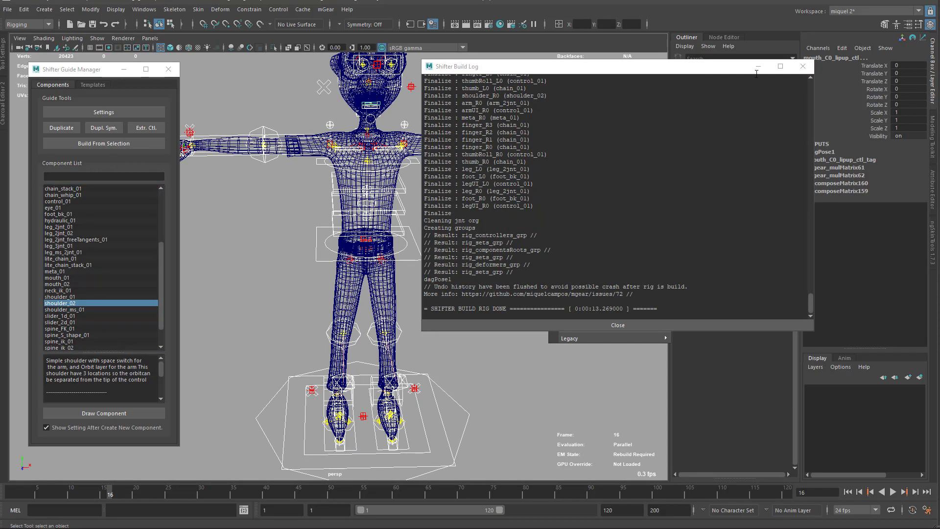
Close the Shifter build log and clear the selection, leaving the new rig's controls in full view.
left_click(803, 66)
middle_click_drag(542, 224, 413, 224, "alt")
left_click_drag(413, 224, 453, 222, "alt")
left_click(457, 190)
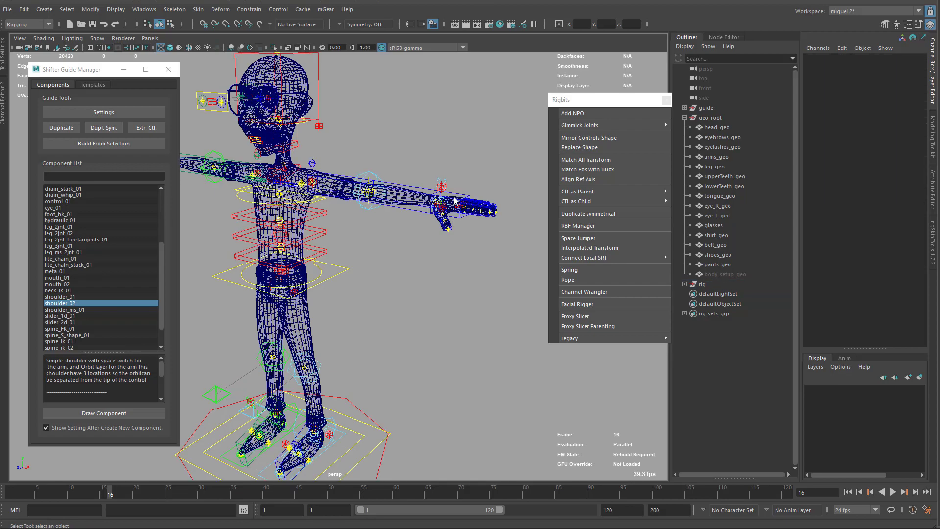
Try rotating the left hand's FK control arm_L0_fk2_ctl, and undo the rotation.
key("e")
left_click(456, 196)
left_click_drag(498, 146, 499, 171)
key("ctrl+z")
Examine the neck and chest controls from the side and front, selecting neck_C0_ik_ctl to check its placement.
middle_click_drag(333, 274, 424, 293, "alt")
right_click_drag(424, 294, 472, 242, "alt")
middle_click_drag(472, 245, 390, 278, "alt")
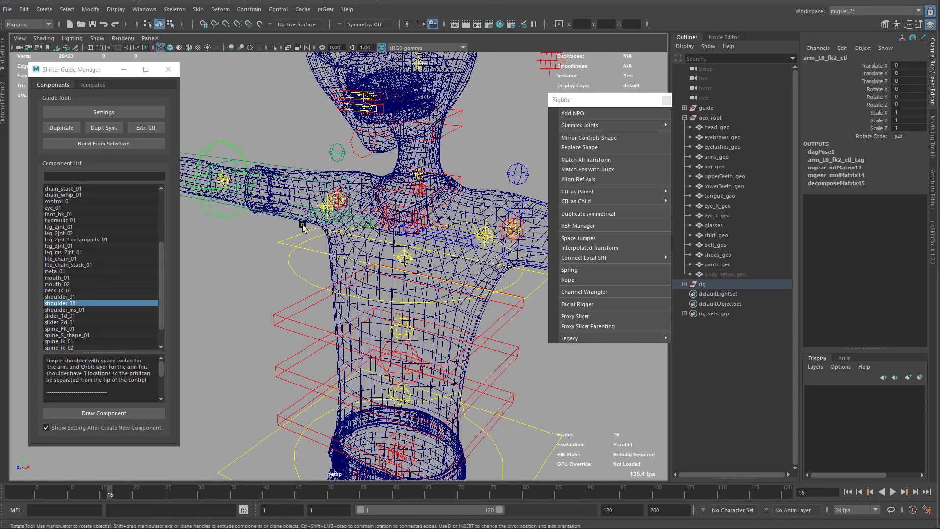
left_click_drag(391, 278, 353, 264, "alt")
right_click_drag(470, 236, 436, 220, "alt")
middle_click_drag(436, 220, 448, 274, "alt")
key("q")
left_click_drag(492, 209, 360, 187, "alt")
left_click(466, 190)
key("w")
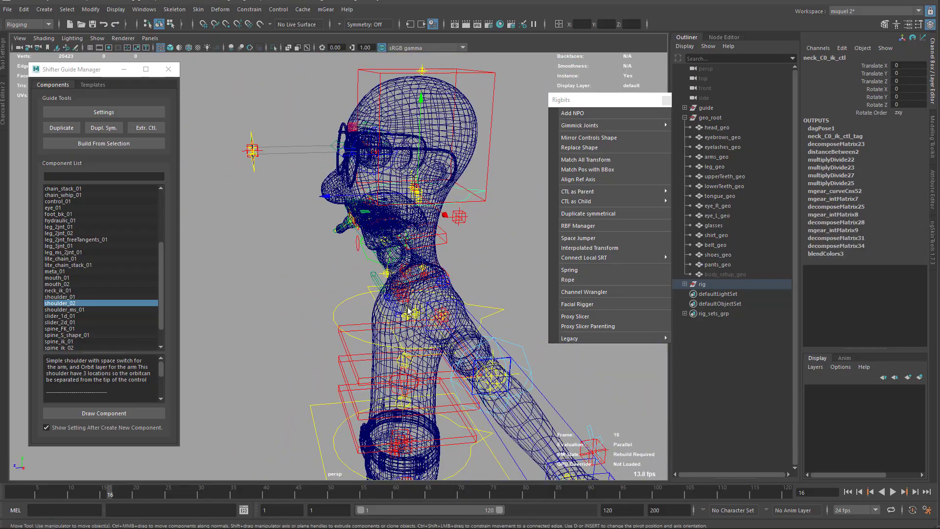
left_click_drag(404, 209, 416, 262, "alt")
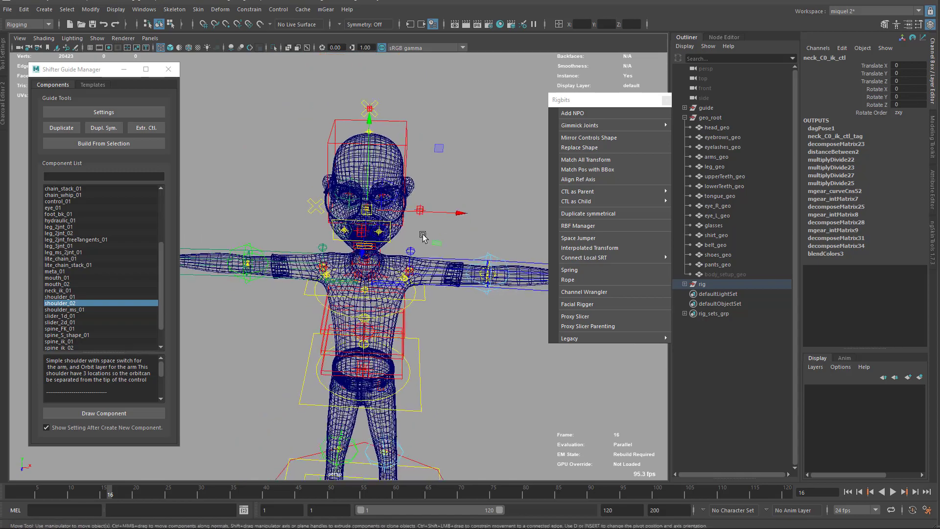
Check the left shoulder's controls up close by selecting shoulder_L0_orbit_ctl, arm_L0_fk0_ctl and shoulder_L0_ctl in turn.
key("q")
scroll(414, 211, "up", 5)
left_click(408, 206)
left_click_drag(409, 207, 426, 260, "alt")
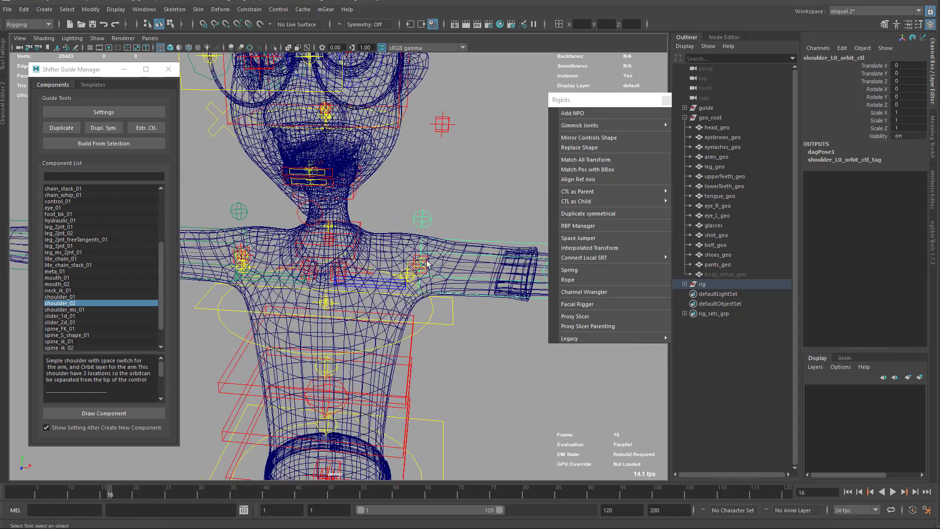
left_click(455, 254)
left_click_drag(437, 310, 413, 317, "alt")
key("w")
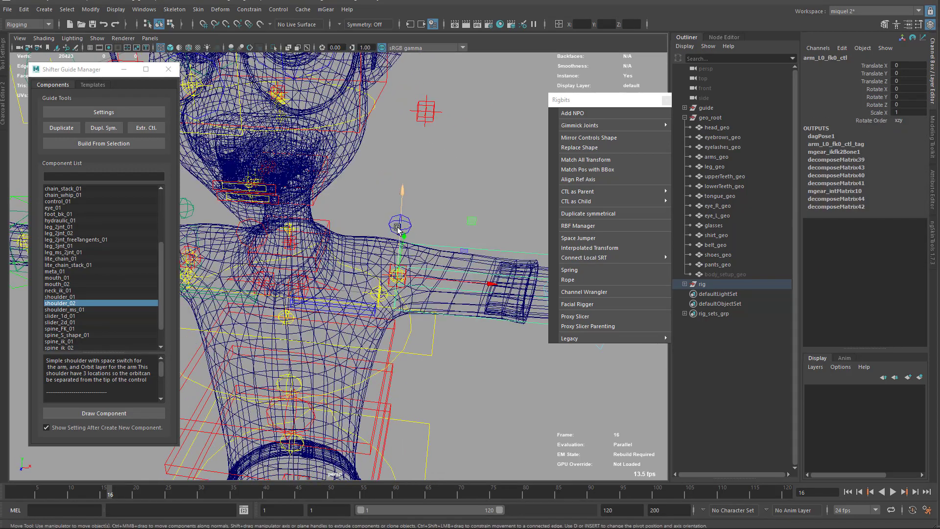
key("q")
left_click(398, 225)
left_click_drag(398, 225, 371, 357, "alt")
left_click_drag(390, 327, 372, 214, "alt")
middle_click_drag(372, 213, 392, 288, "alt")
Save the scene as 12_guide_adjustments_END.ma in the scenes folder, replacing the existing file.
left_click(8, 9)
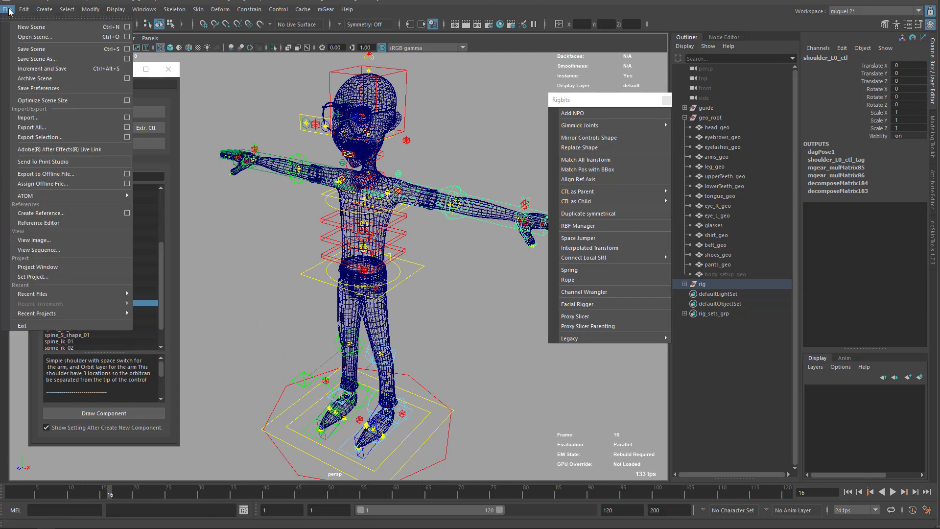
left_click(59, 60)
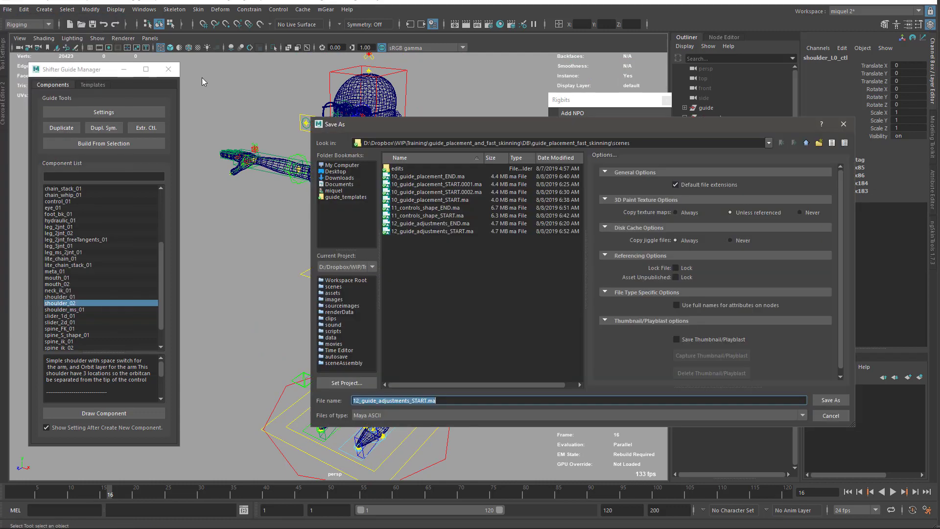
left_click(431, 224)
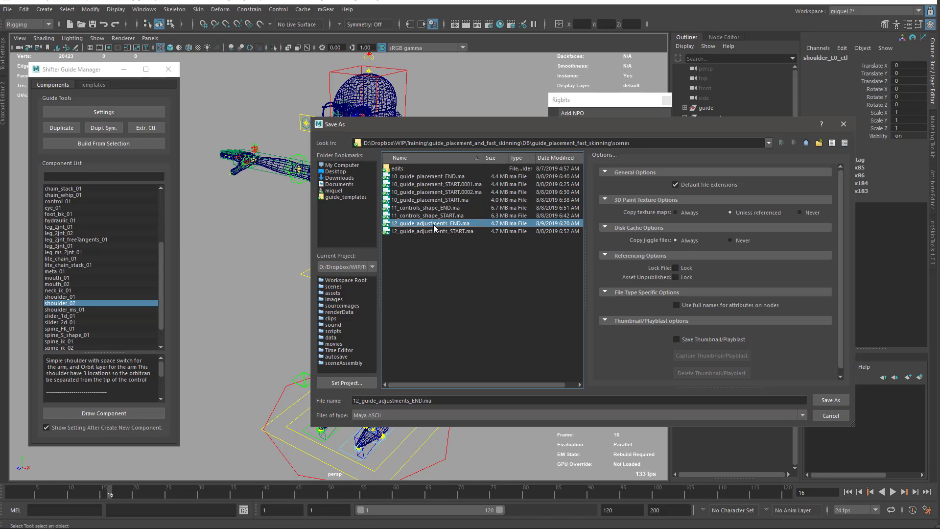
left_click(830, 400)
left_click(562, 290)
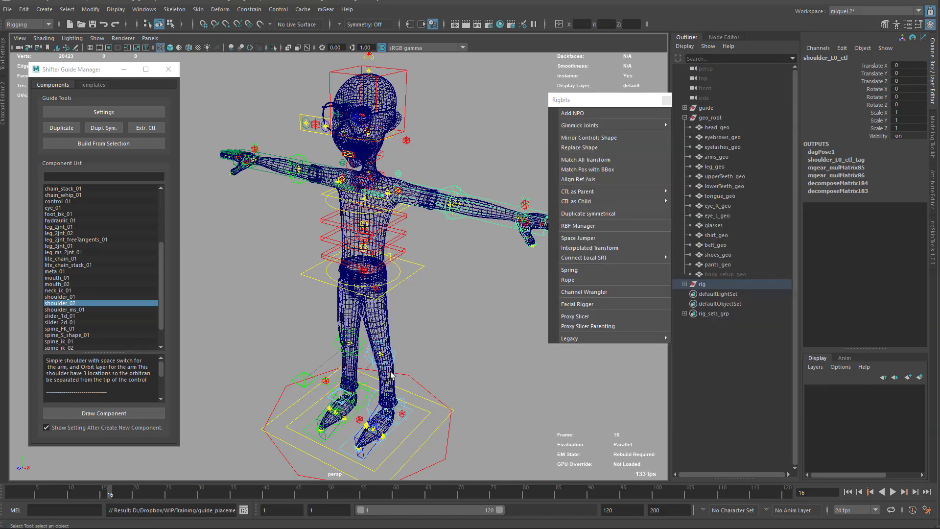
right_click_drag(464, 417, 424, 314, "alt")
left_click_drag(424, 314, 381, 332, "alt")
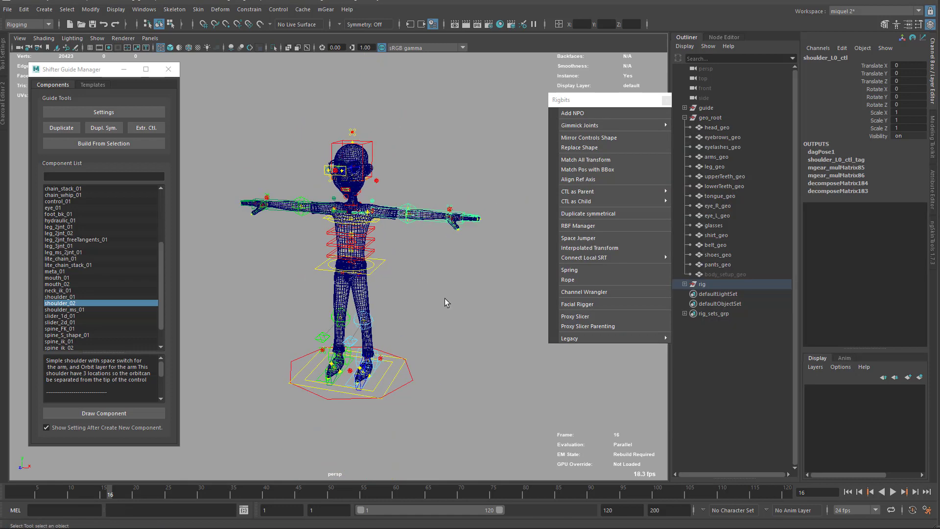